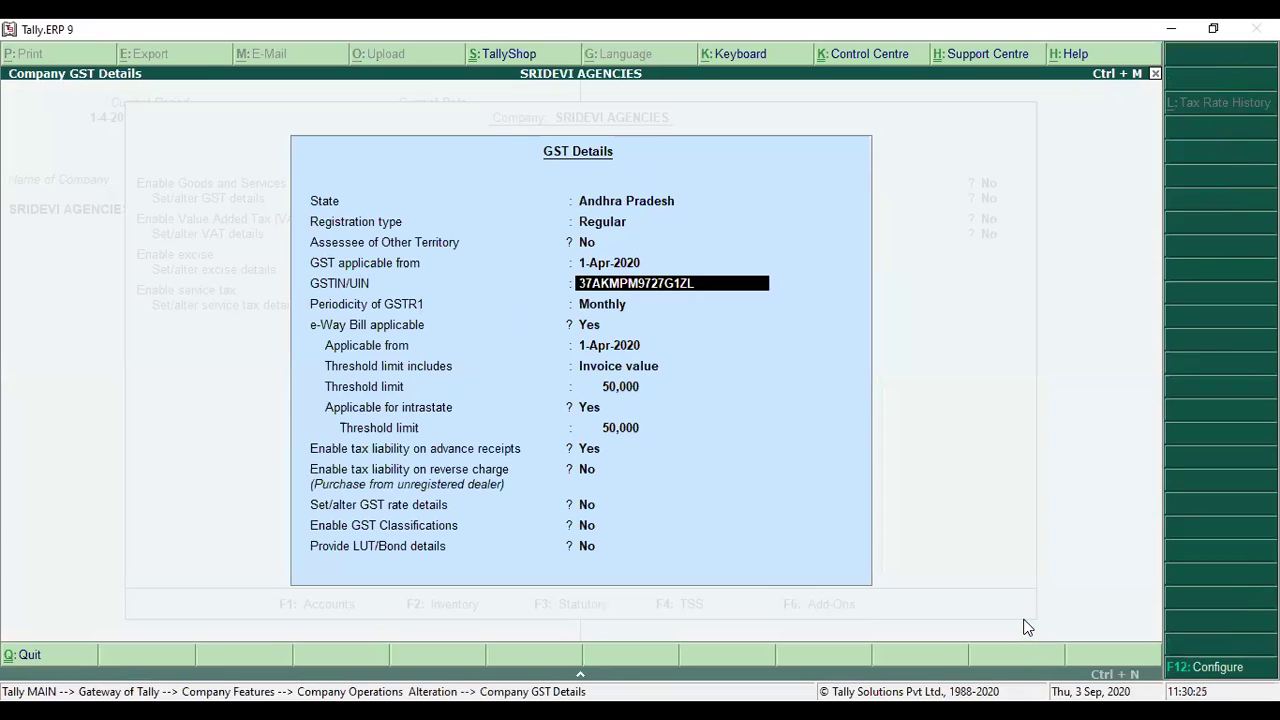
# Step: Set Provide LUT/Bond details to Yes in the company GST details, leaving the other settings unchanged
pyautogui.press('Return')
pyautogui.press('Return')
pyautogui.press('Return')
pyautogui.press('Return')
pyautogui.press('Return')
pyautogui.press('Return')
pyautogui.press('Return')
pyautogui.press('Return')
pyautogui.press('Return')
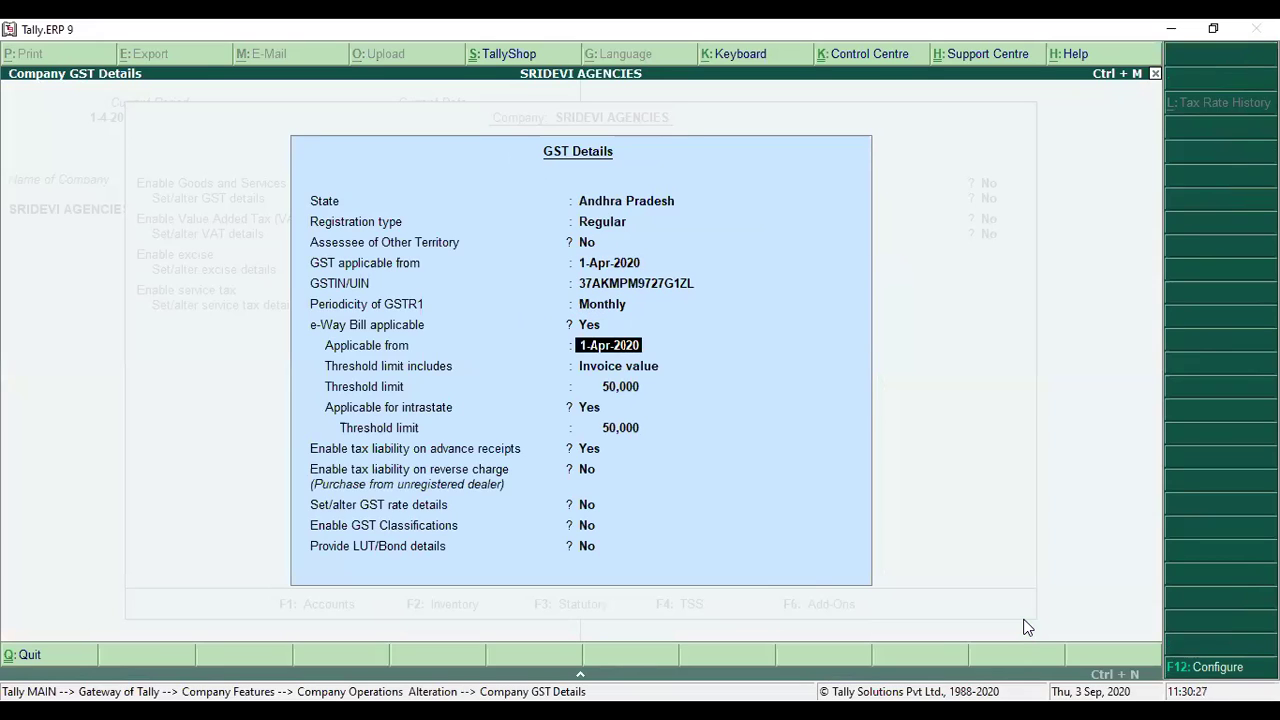
pyautogui.press('Return')
pyautogui.press('Return')
pyautogui.write('y')
pyautogui.press('Return')
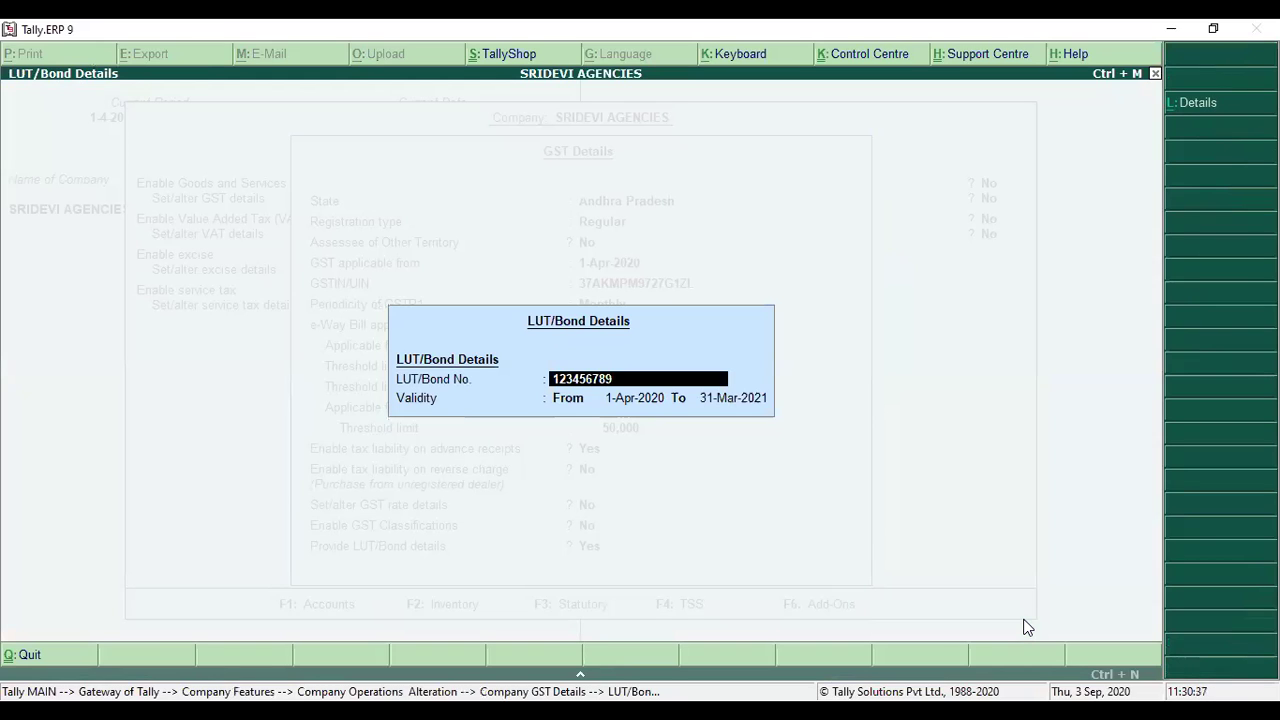
# Step: Accept the LUT/Bond details, save the company GST details and return to the Gateway of Tally
pyautogui.hotkey('ctrl', 'a')
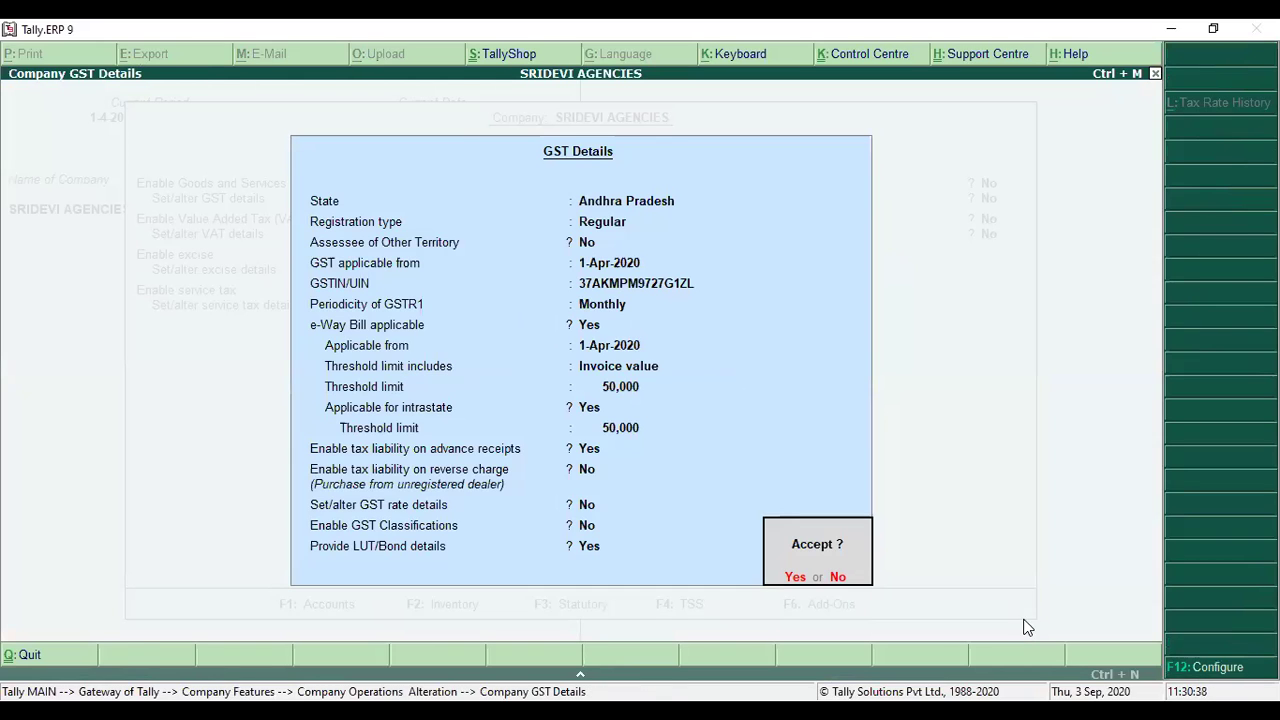
pyautogui.press('Return')
pyautogui.press('Escape')
pyautogui.press('Return')
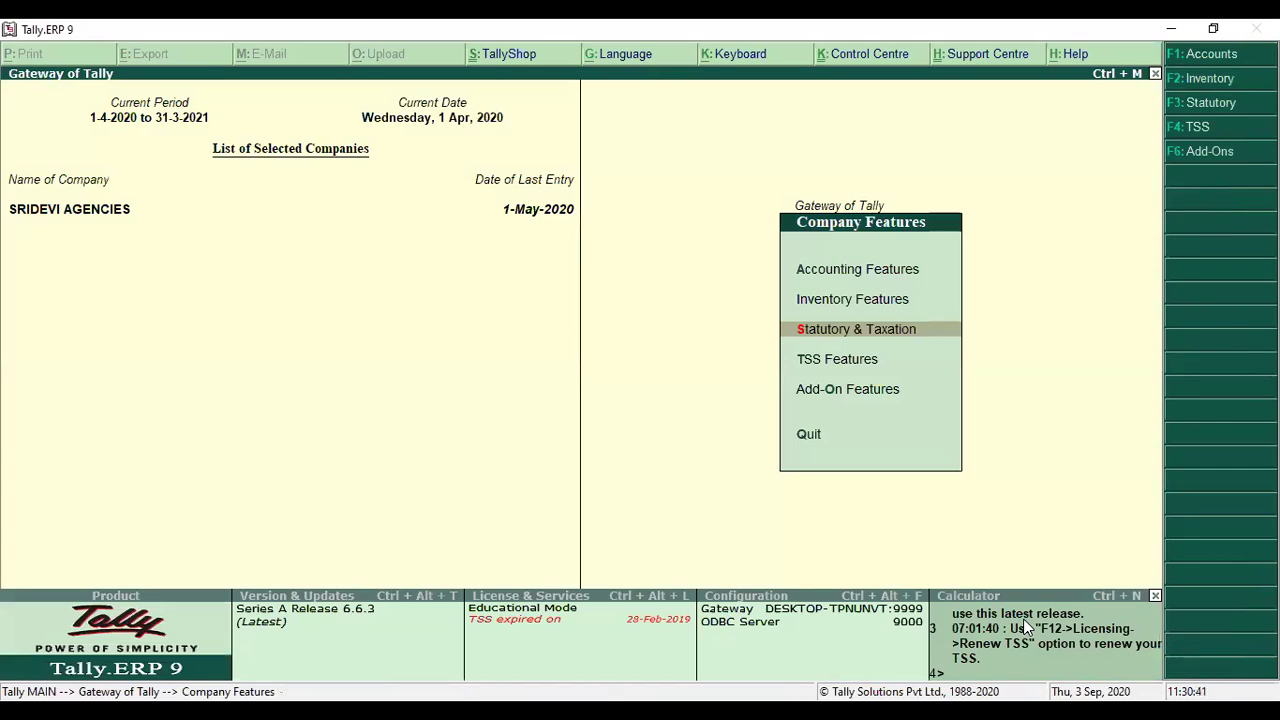
pyautogui.press('Escape')
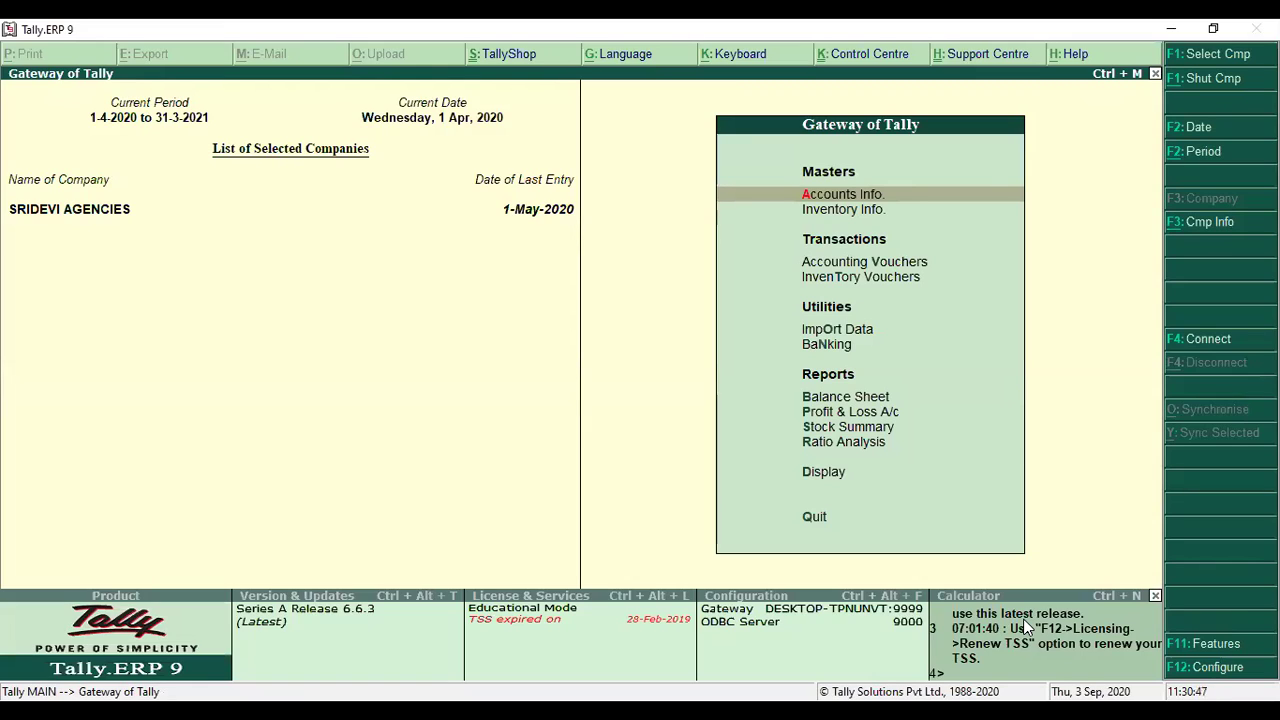
# Step: Open the HETERO LABS LIMITED-SEZ ledger for alteration, filtering the ledger list by SEZ
pyautogui.press('Return')
pyautogui.press('Down')
pyautogui.press('Return')
pyautogui.press('Down')
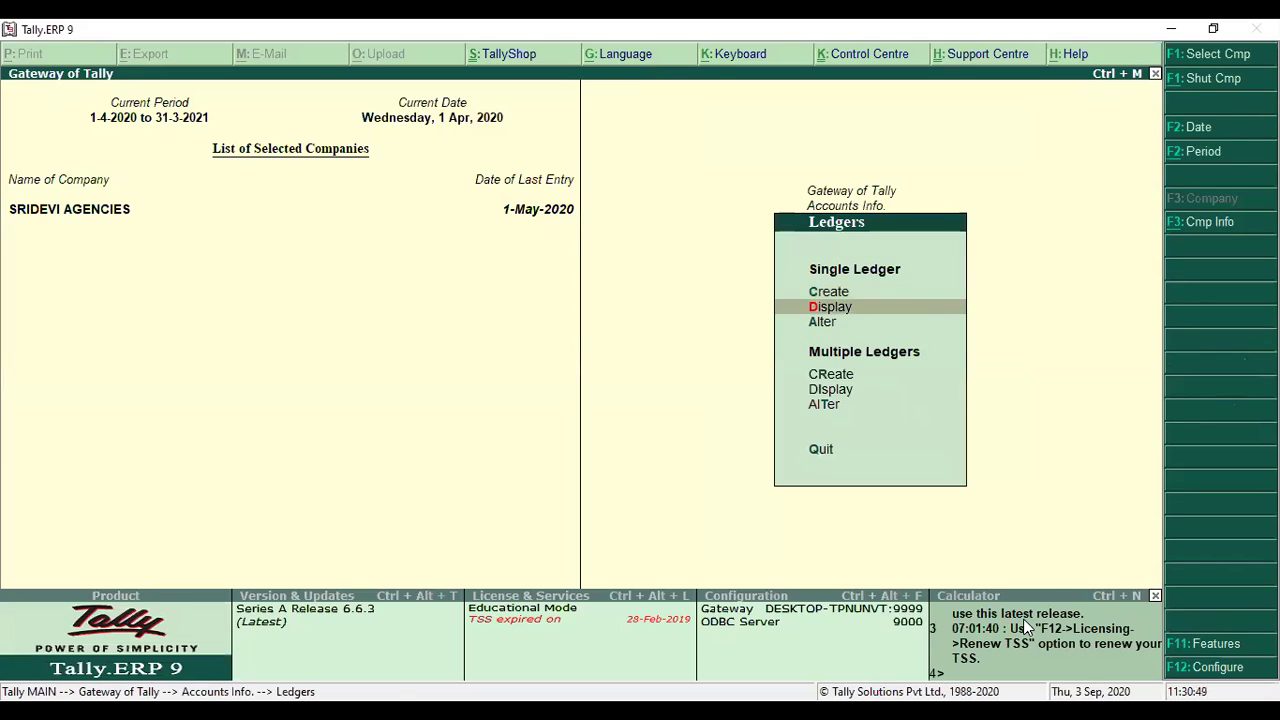
pyautogui.press('Down')
pyautogui.press('Return')
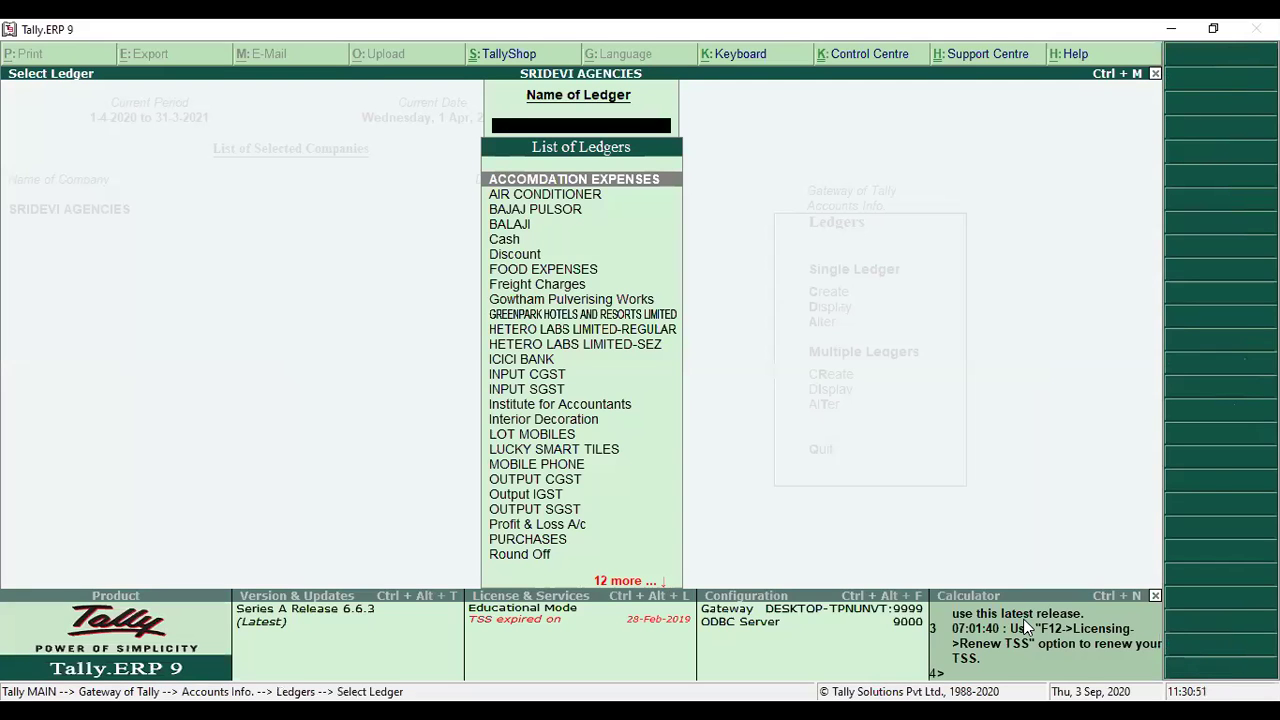
pyautogui.write('SEZ')
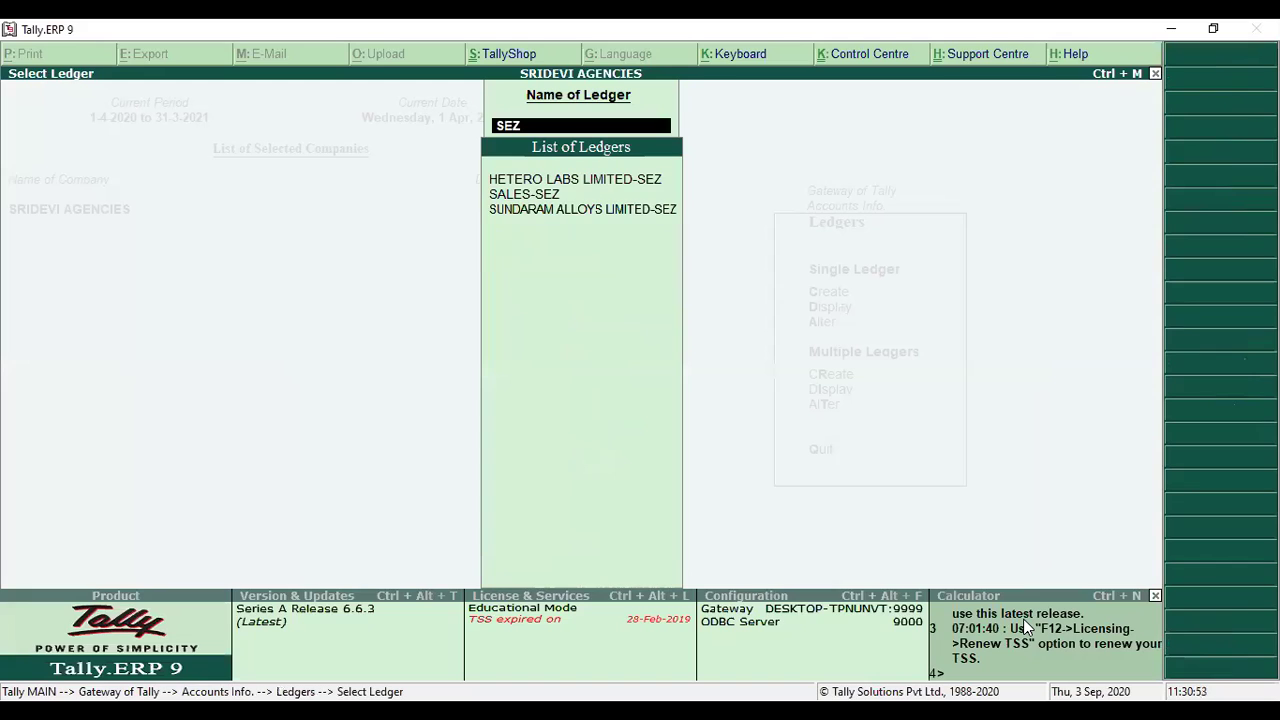
pyautogui.press('Down')
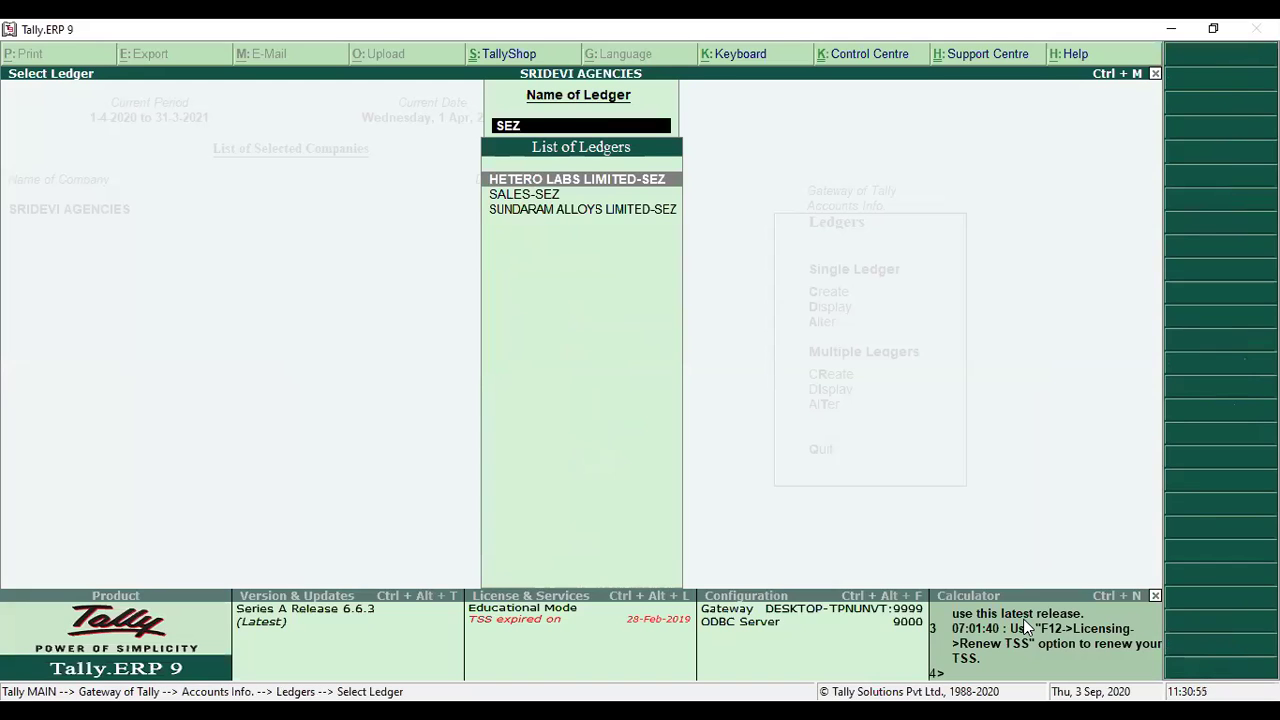
pyautogui.press('Return')
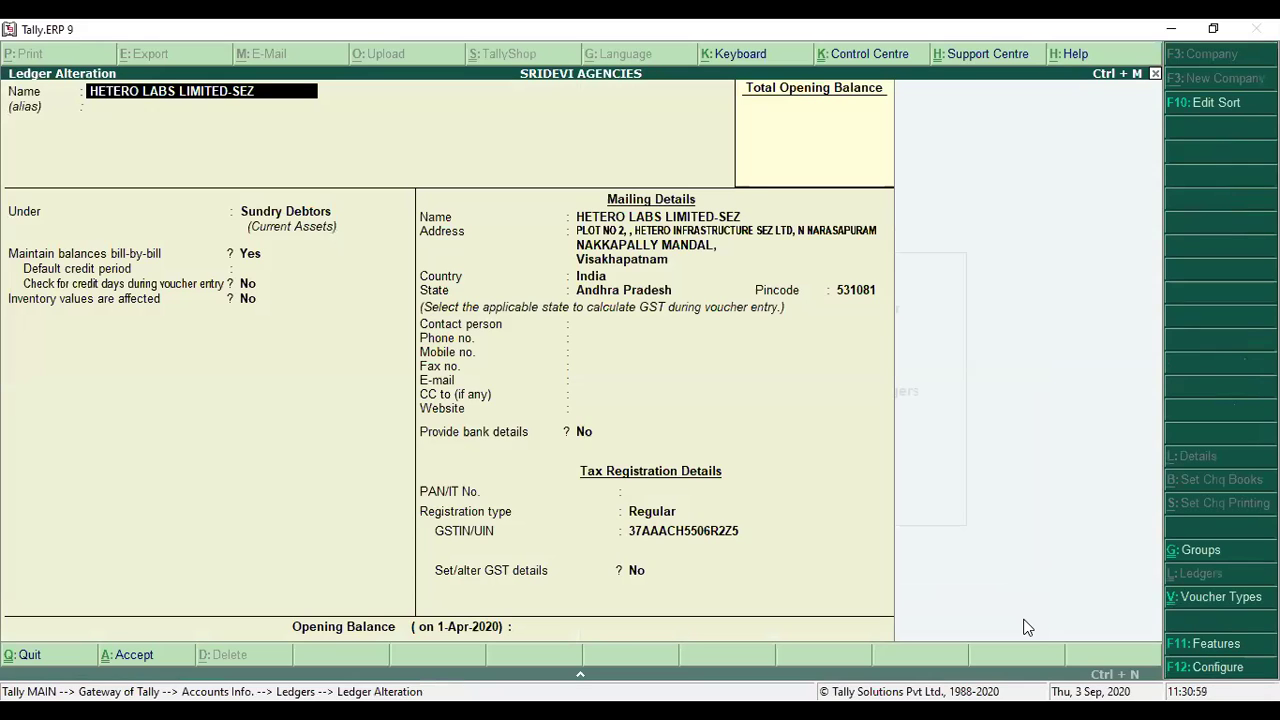
# Step: Set Set/alter GST details to Yes in the HETERO LABS LIMITED-SEZ ledger and go to its party type
pyautogui.press('Return')
pyautogui.press('Return')
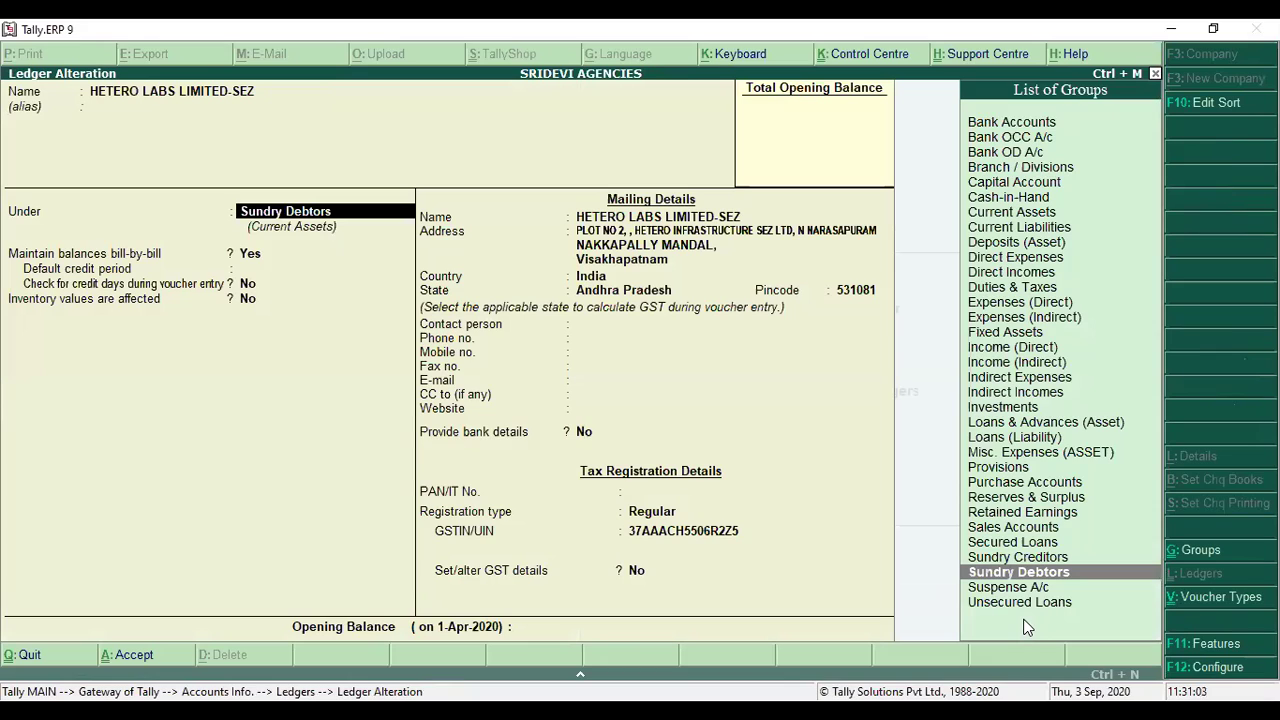
pyautogui.press('Return')
pyautogui.press('Return')
pyautogui.press('Return')
pyautogui.press('Return')
pyautogui.press('Return')
pyautogui.press('Return')
pyautogui.press('Return')
pyautogui.press('Return')
pyautogui.press('Return')
pyautogui.press('Return')
pyautogui.press('Return')
pyautogui.press('Return')
pyautogui.press('Return')
pyautogui.press('Return')
pyautogui.press('Return')
pyautogui.press('Return')
pyautogui.press('Return')
pyautogui.press('Return')
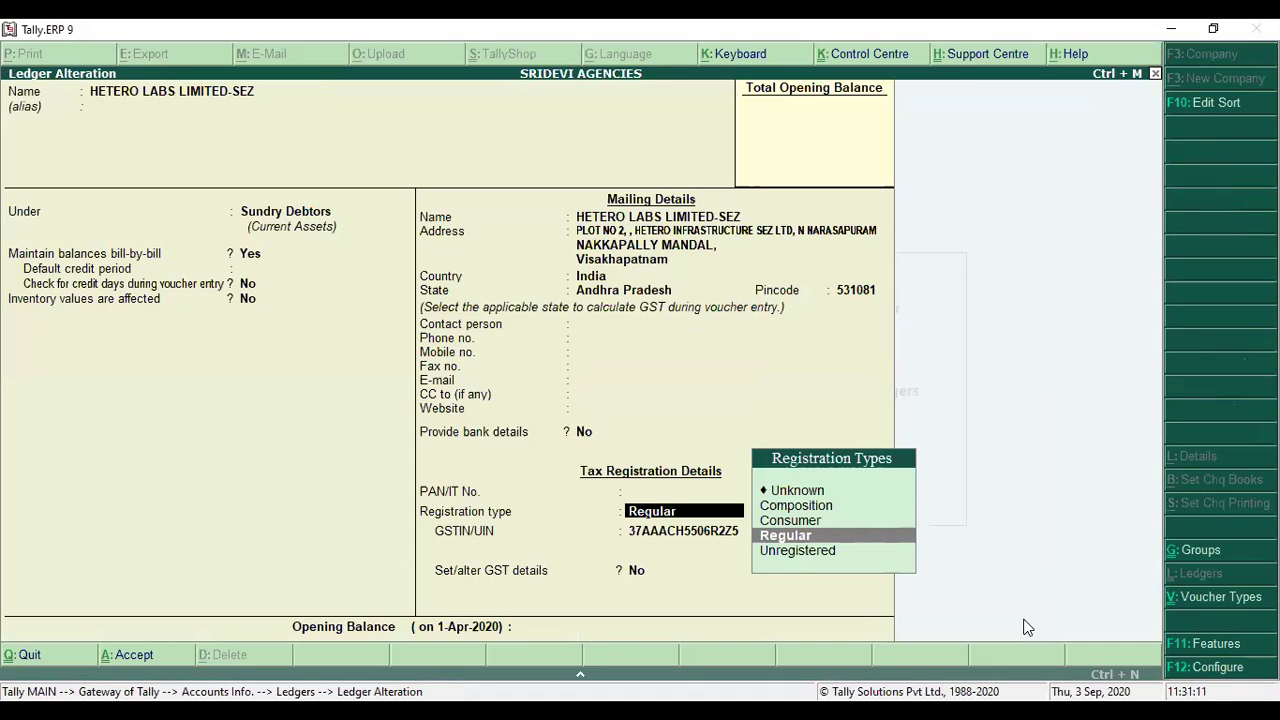
pyautogui.press('Return')
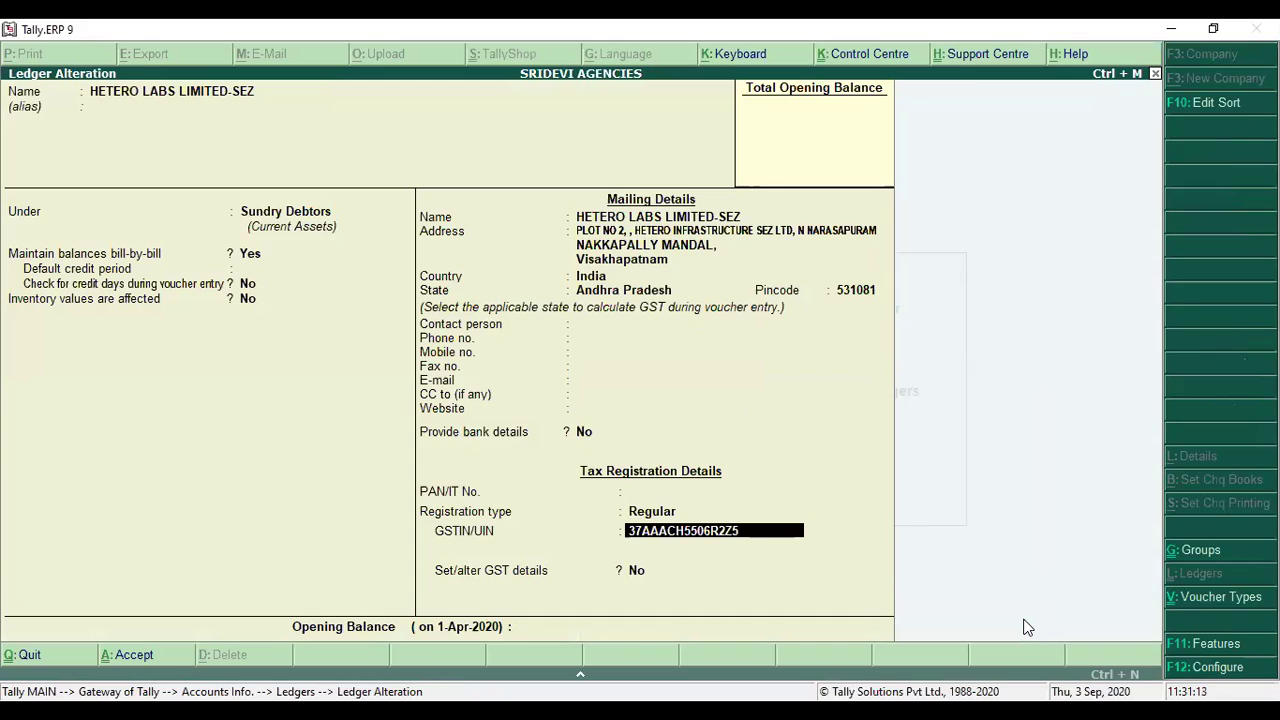
pyautogui.press('Return')
pyautogui.write('Y')
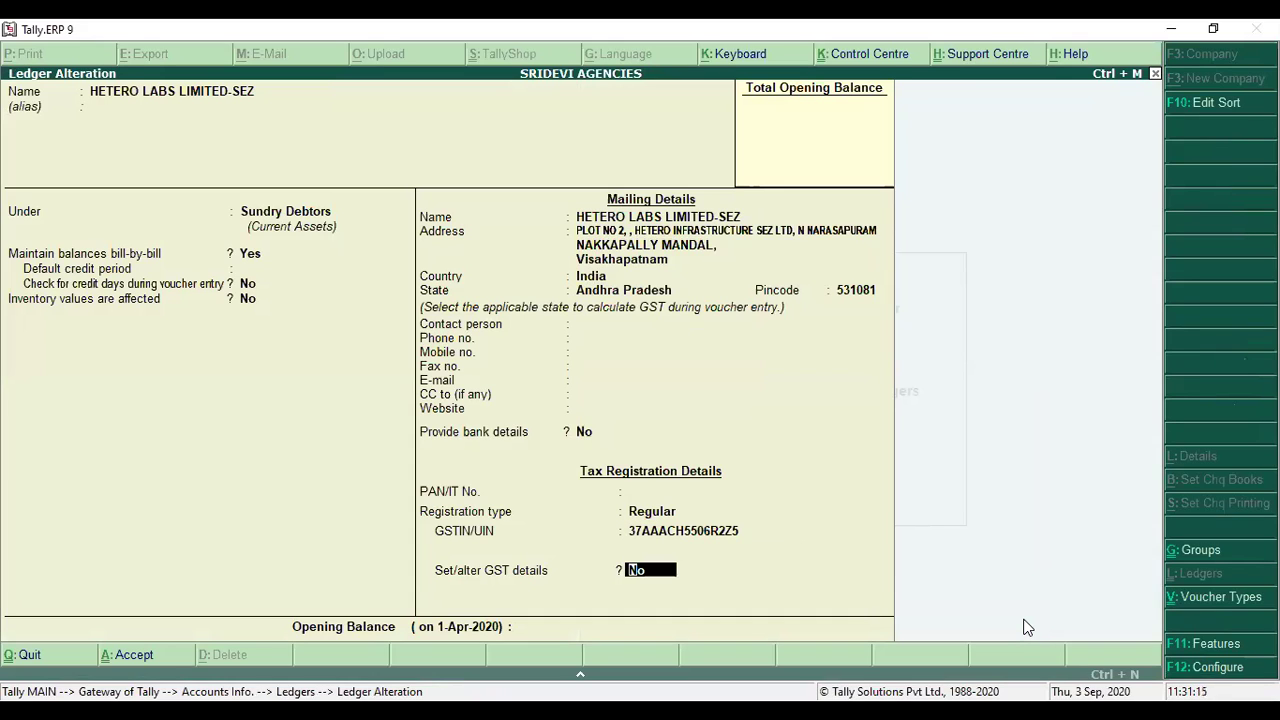
pyautogui.press('Return')
pyautogui.press('Return')
pyautogui.press('Return')
pyautogui.press('Return')
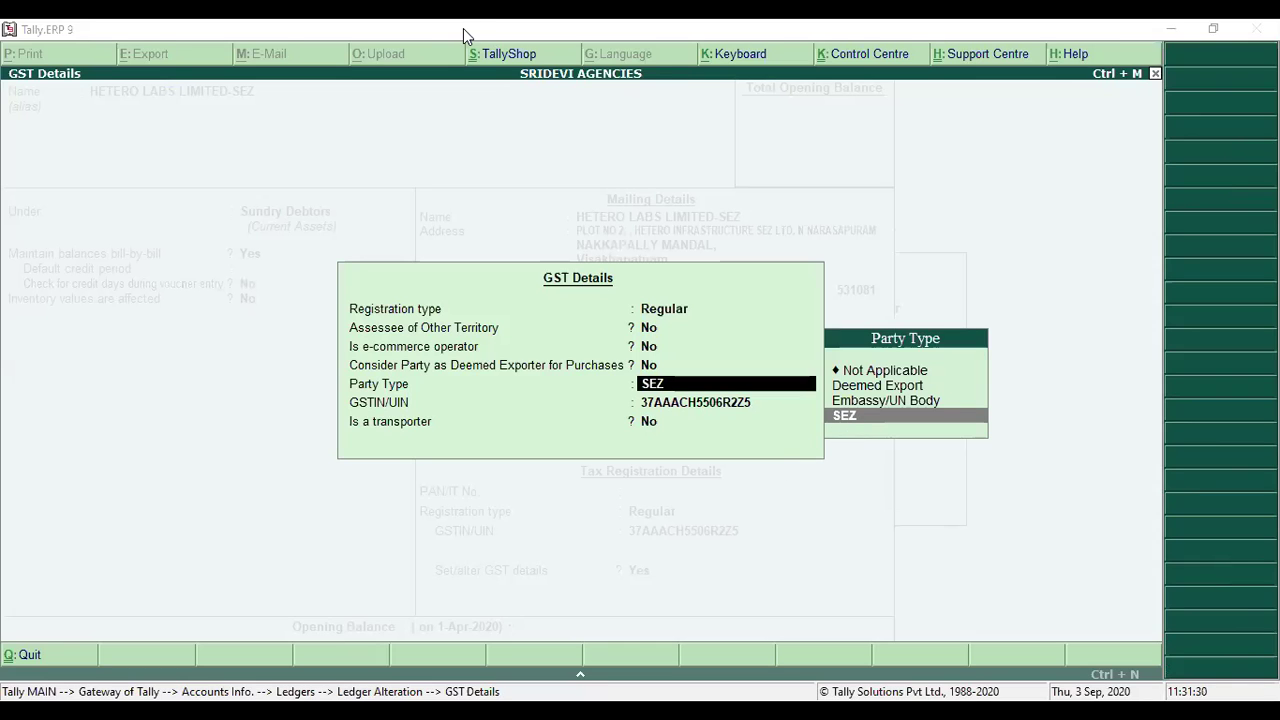
# Step: Confirm SEZ as the party type of HETERO LABS LIMITED-SEZ and save the ledger
pyautogui.press('Return')
pyautogui.press('Return')
pyautogui.press('Return')
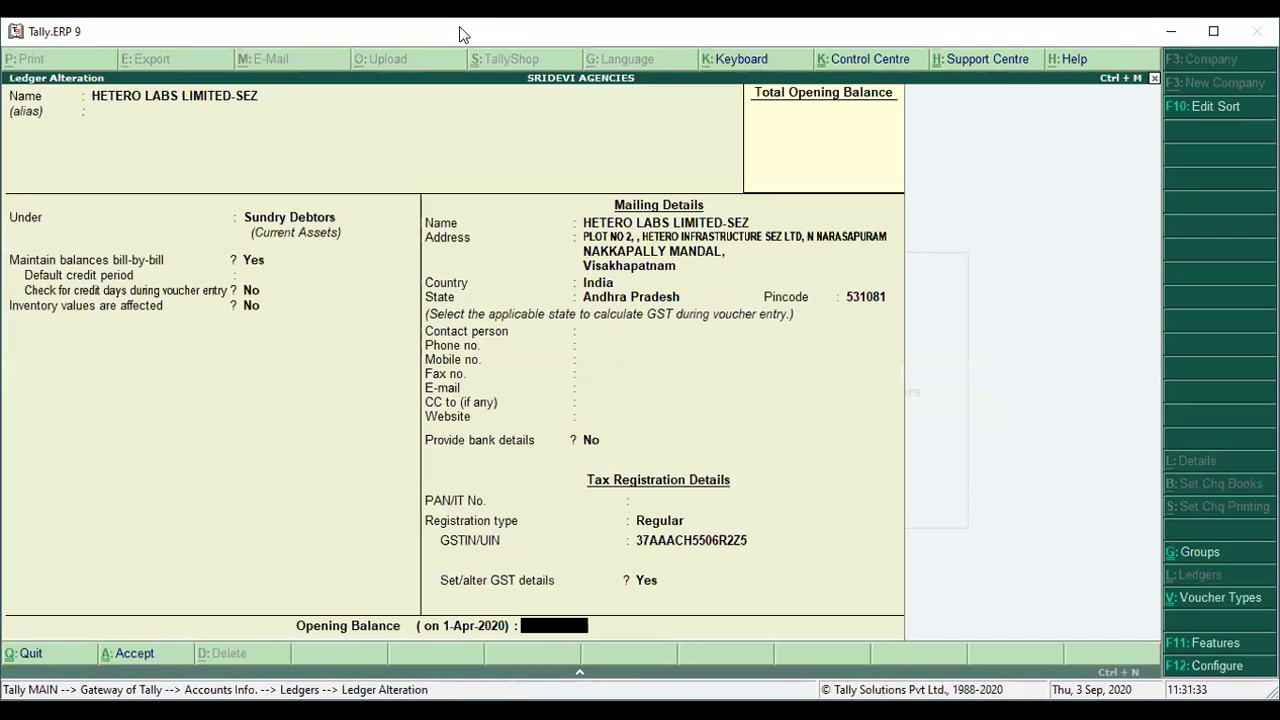
pyautogui.press('Return')
pyautogui.press('Return')
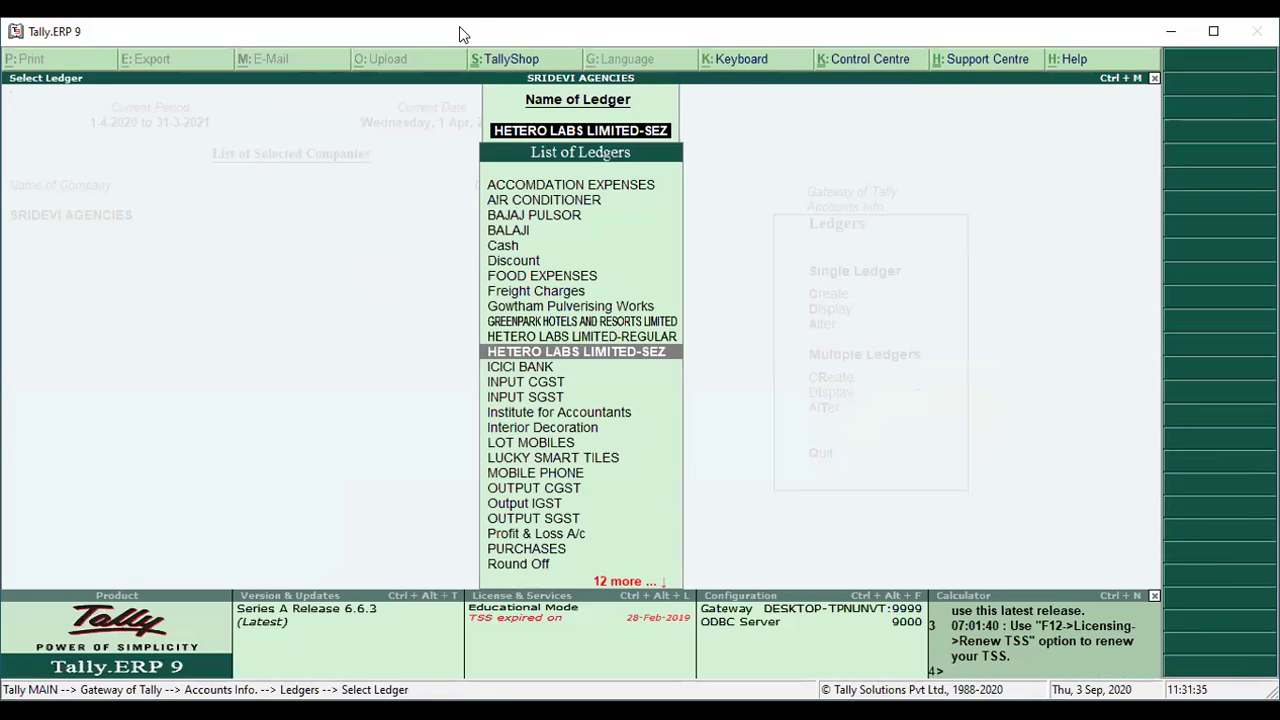
# Step: Open the SUNDARAM ALLOYS LIMITED-SEZ ledger for alteration, filtering the ledger list by SEZ
pyautogui.write('SEZ')
pyautogui.press('Down')
pyautogui.press('Down')
pyautogui.press('Return')
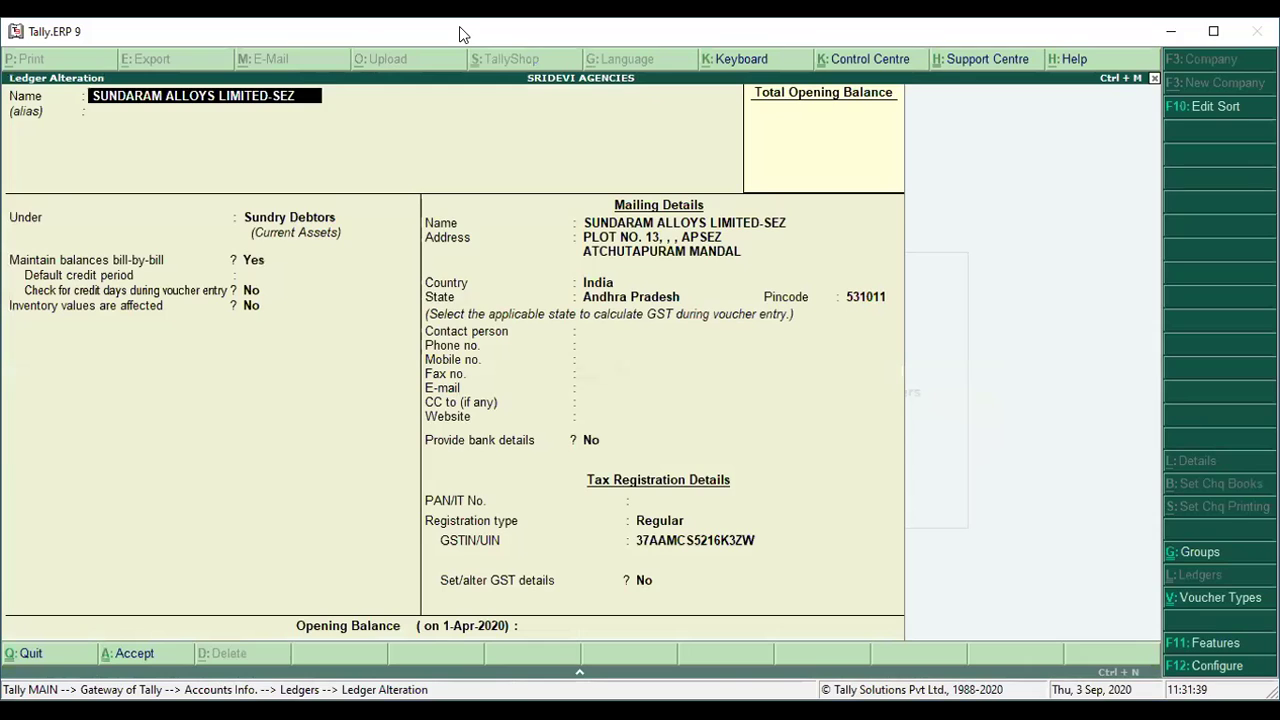
# Step: Set Set/alter GST details to Yes in the SUNDARAM ALLOYS LIMITED-SEZ ledger and go to its party type
pyautogui.press('Return')
pyautogui.press('Return')
pyautogui.press('Return')
pyautogui.press('Return')
pyautogui.press('Return')
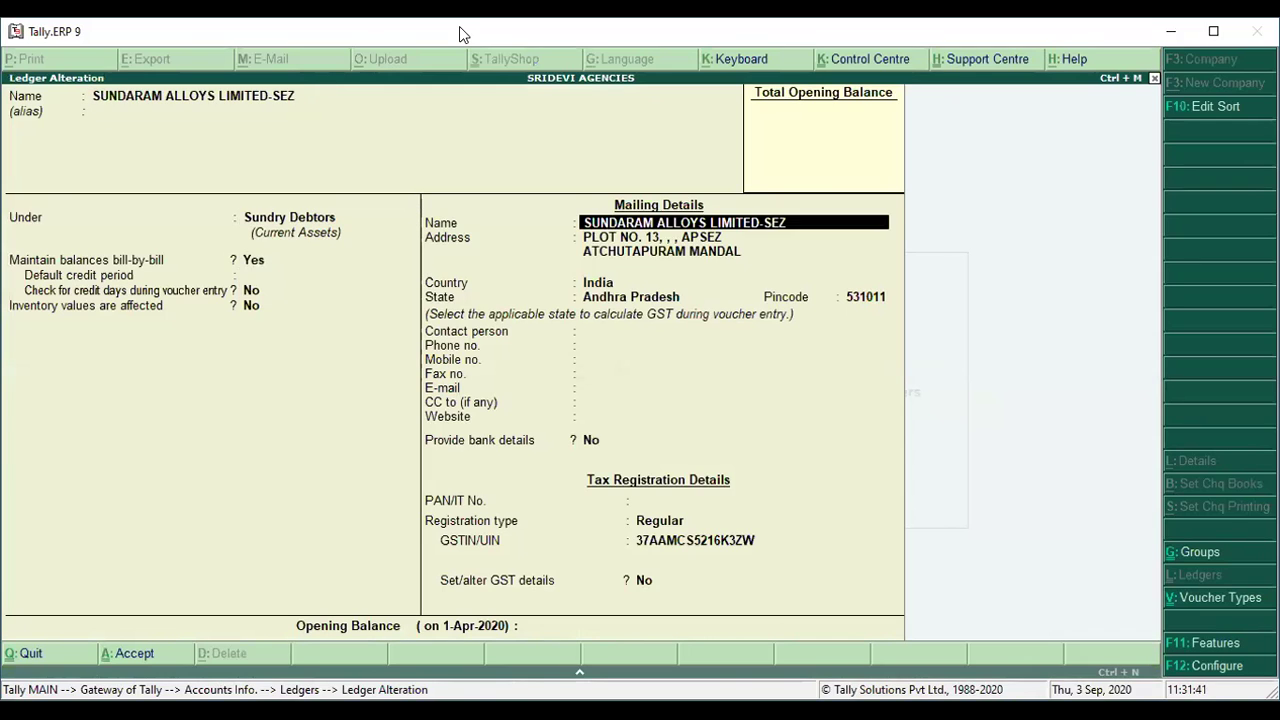
pyautogui.press('Return')
pyautogui.press('Return')
pyautogui.press('Return')
pyautogui.press('Return')
pyautogui.press('Return')
pyautogui.press('Return')
pyautogui.press('Return')
pyautogui.press('Return')
pyautogui.press('Return')
pyautogui.press('Return')
pyautogui.press('Return')
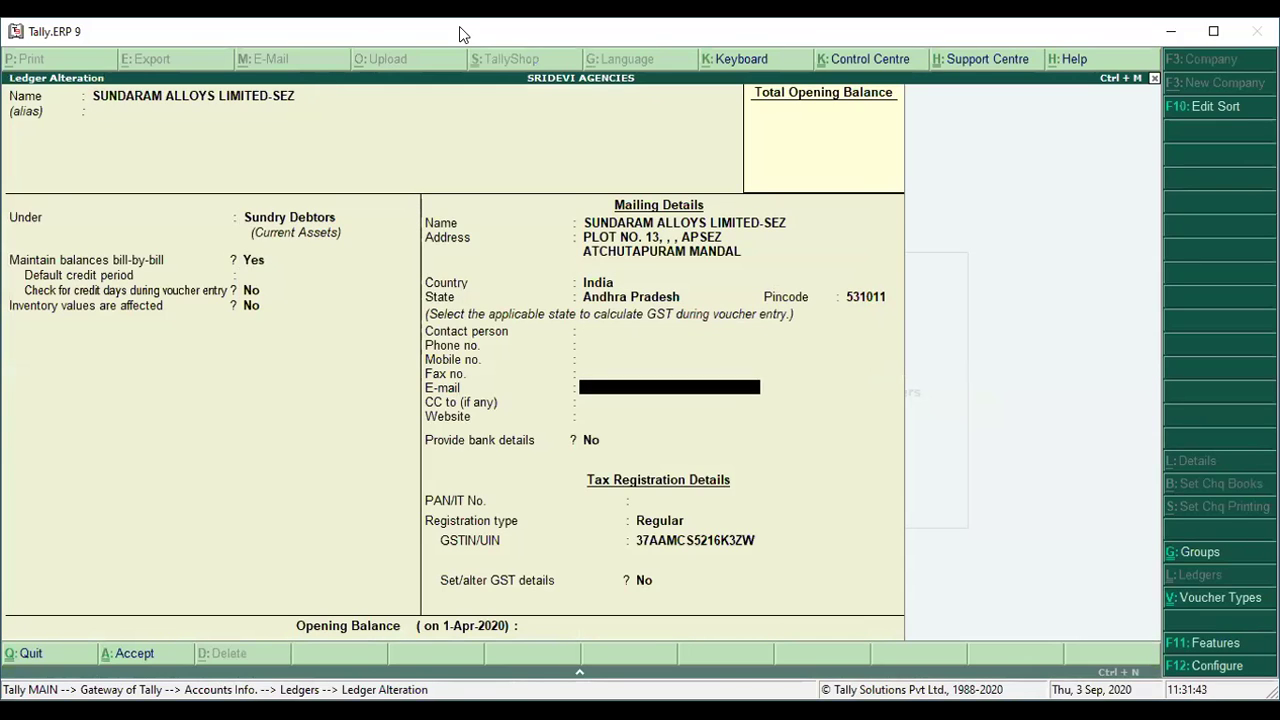
pyautogui.press('Return')
pyautogui.press('Return')
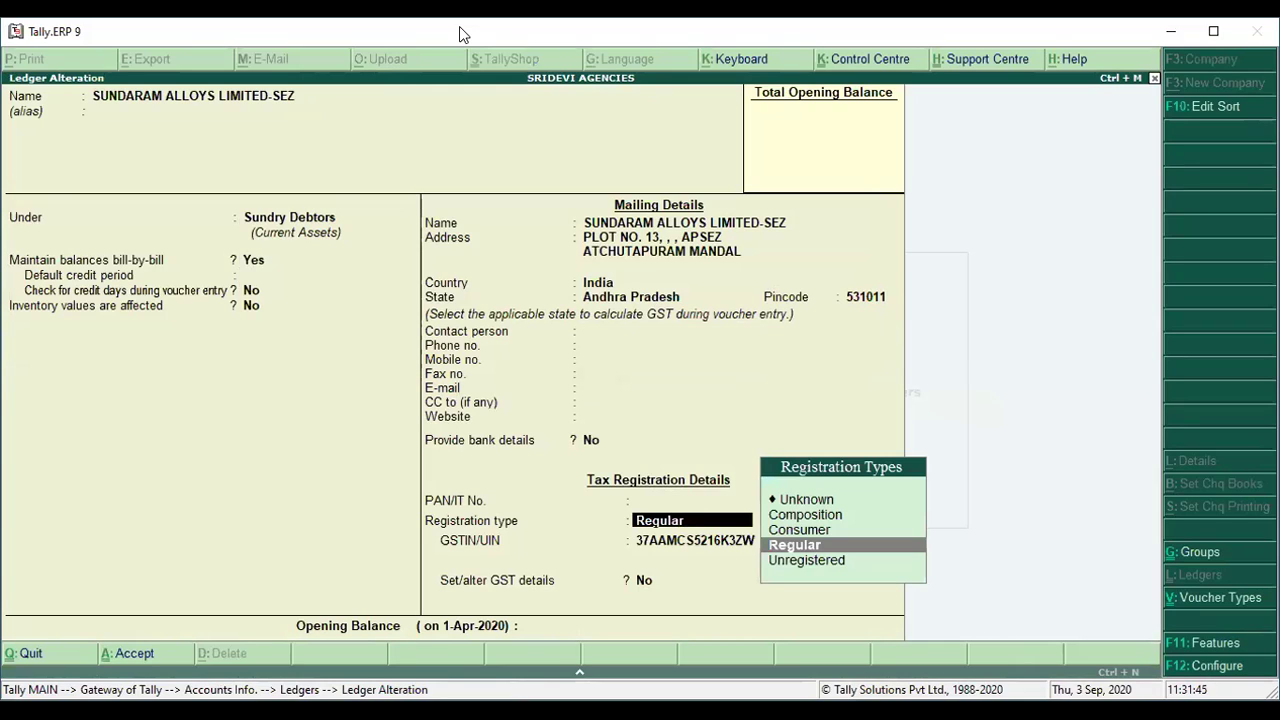
pyautogui.press('Return')
pyautogui.press('Return')
pyautogui.press('y')
pyautogui.press('Return')
pyautogui.press('Return')
pyautogui.press('Return')
pyautogui.press('Return')
pyautogui.press('Return')
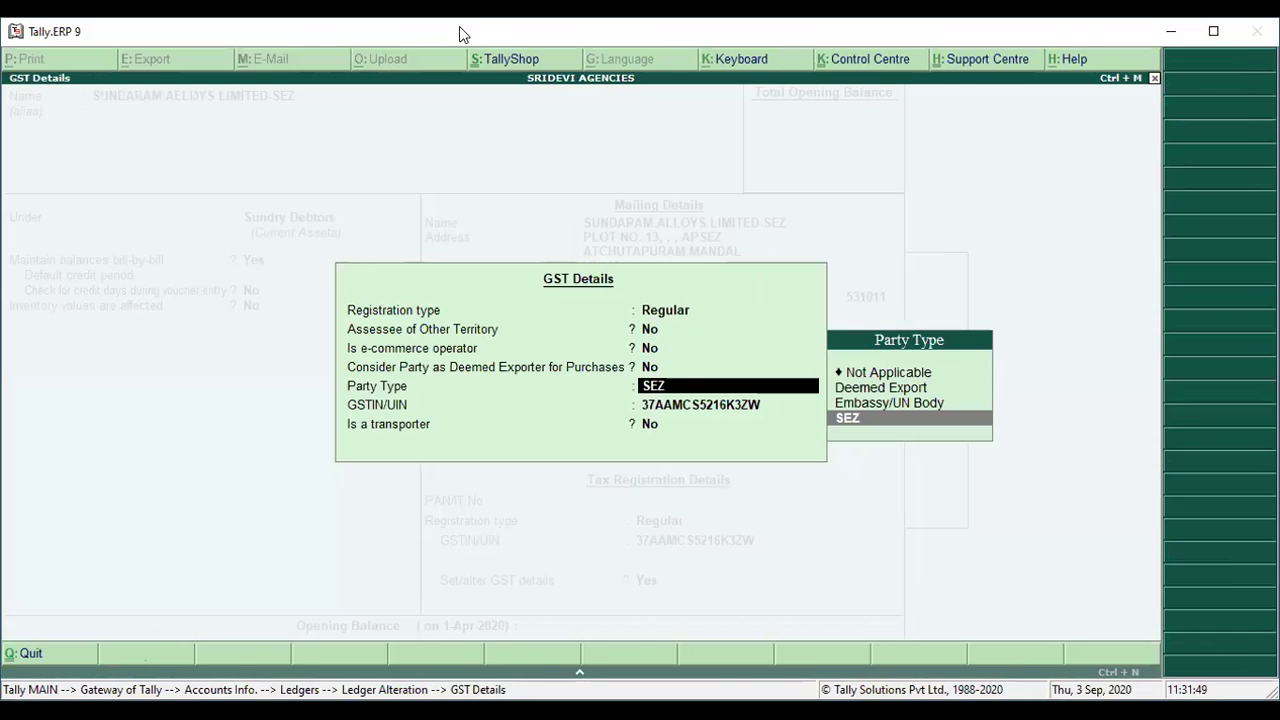
# Step: Confirm SEZ as the party type of SUNDARAM ALLOYS LIMITED-SEZ and save the ledger
pyautogui.press('Return')
pyautogui.press('Return')
pyautogui.press('Return')
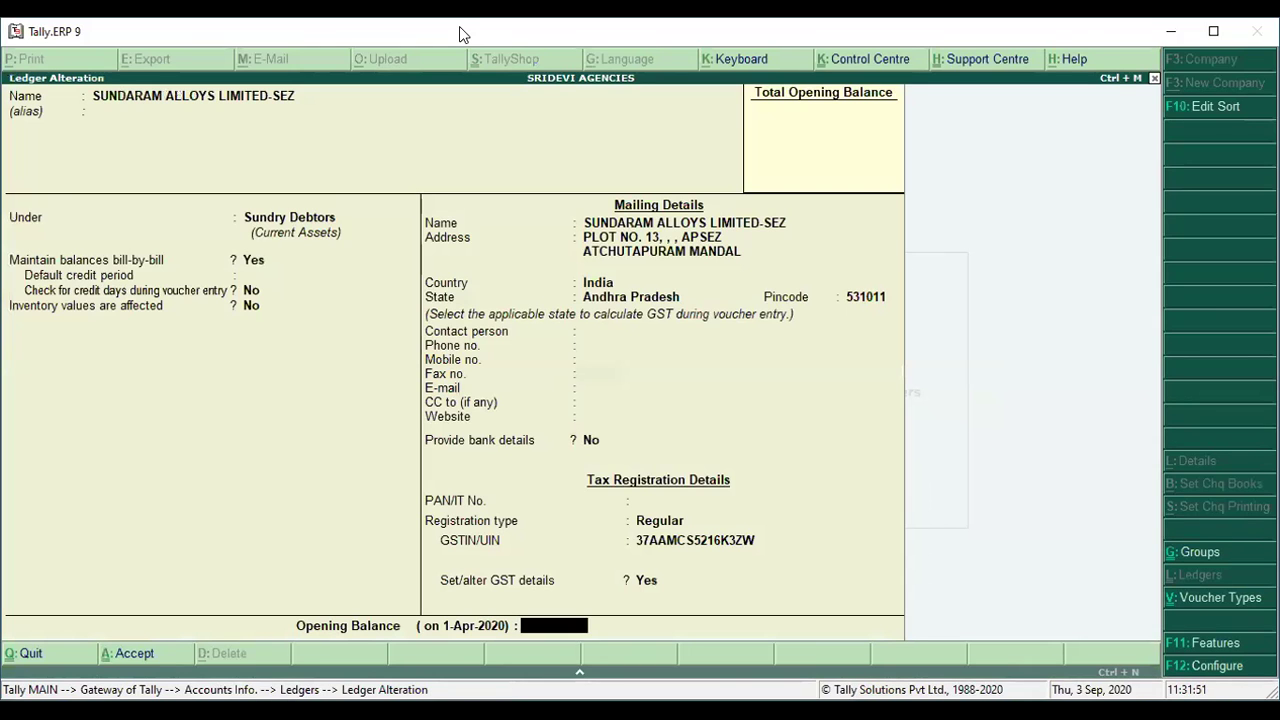
pyautogui.press('Return')
pyautogui.press('Return')
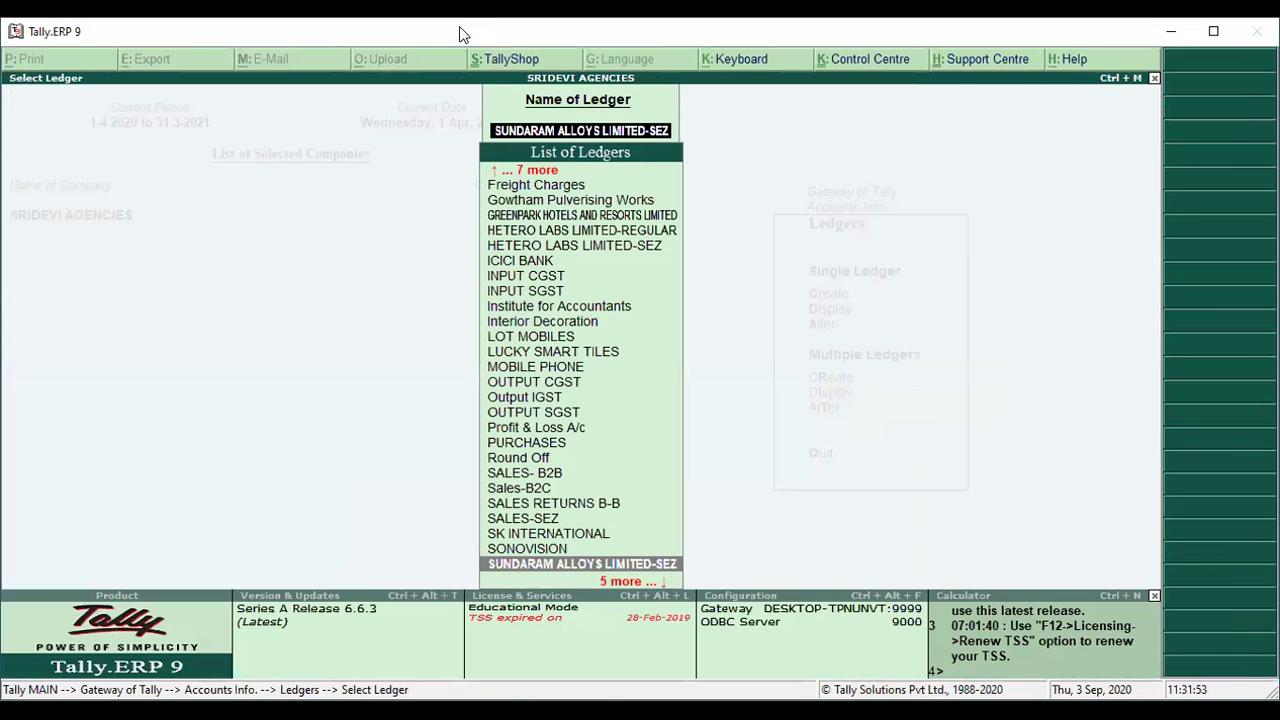
# Step: Filter the ledger list by SA and highlight the SALES-SEZ ledger
pyautogui.write('SA')
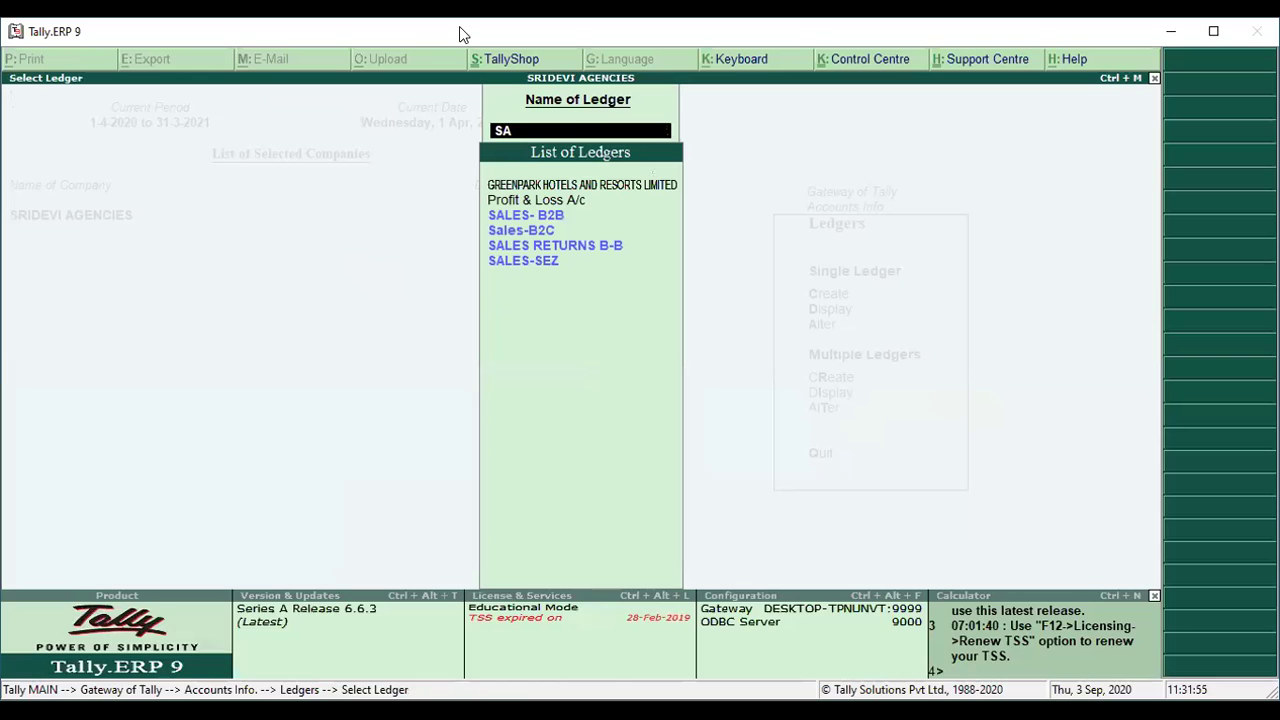
pyautogui.press('Down')
pyautogui.press('Down')
pyautogui.press('Down')
pyautogui.press('Down')
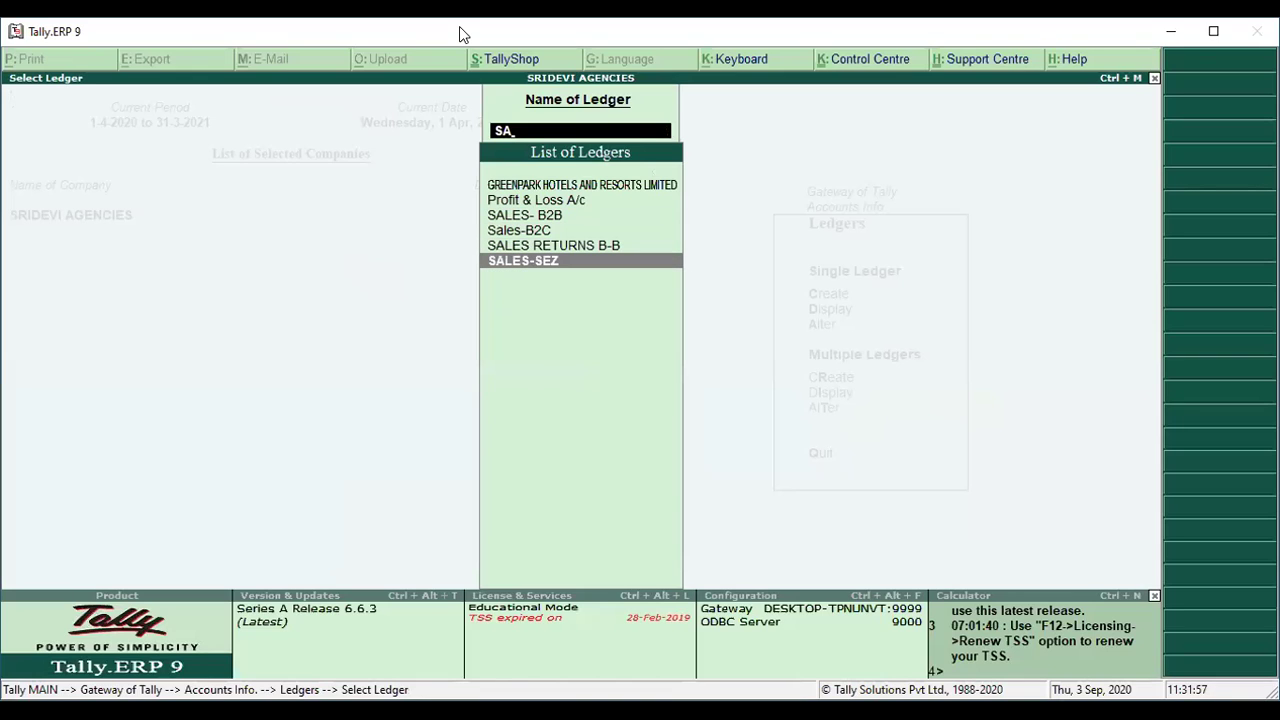
# Step: Find the Output IGST ledger among the output tax ledgers, review its group and tax settings, and return to the Gateway of Tally
pyautogui.press('BackSpace')
pyautogui.press('BackSpace')
pyautogui.write('OUT')
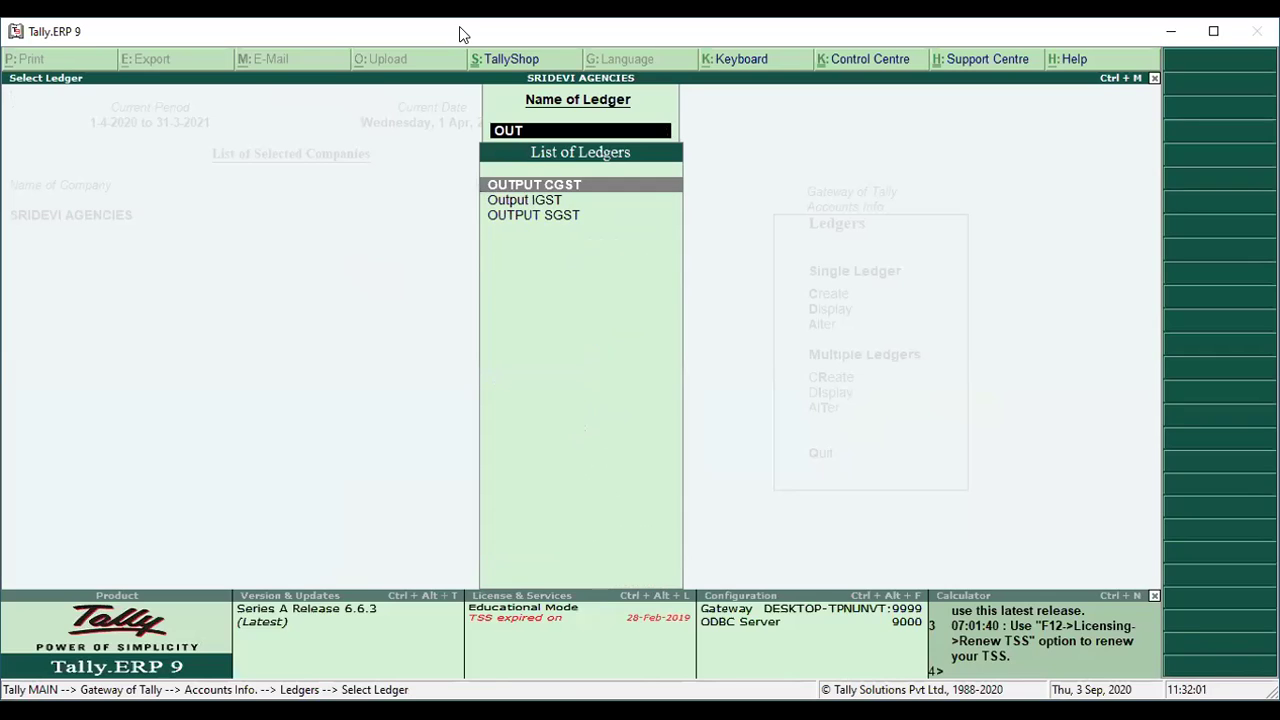
pyautogui.press('Down')
pyautogui.press('Down')
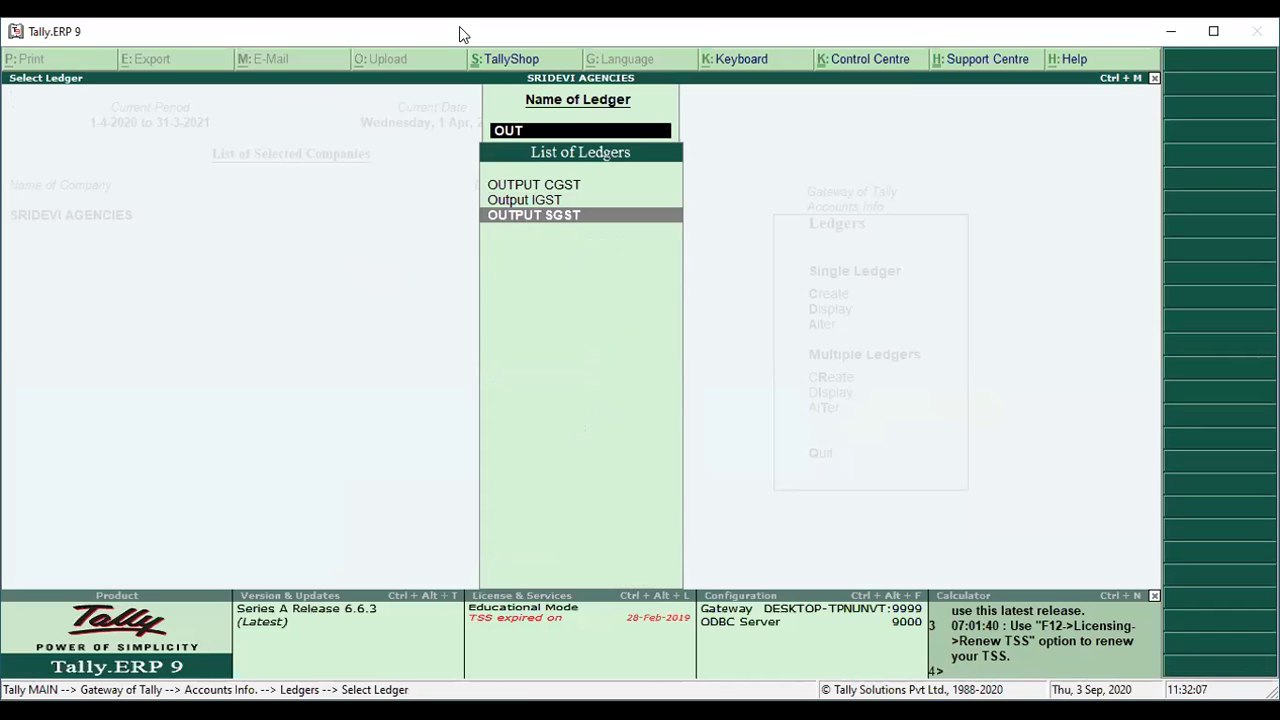
pyautogui.press('Up')
pyautogui.press('Return')
pyautogui.press('Return')
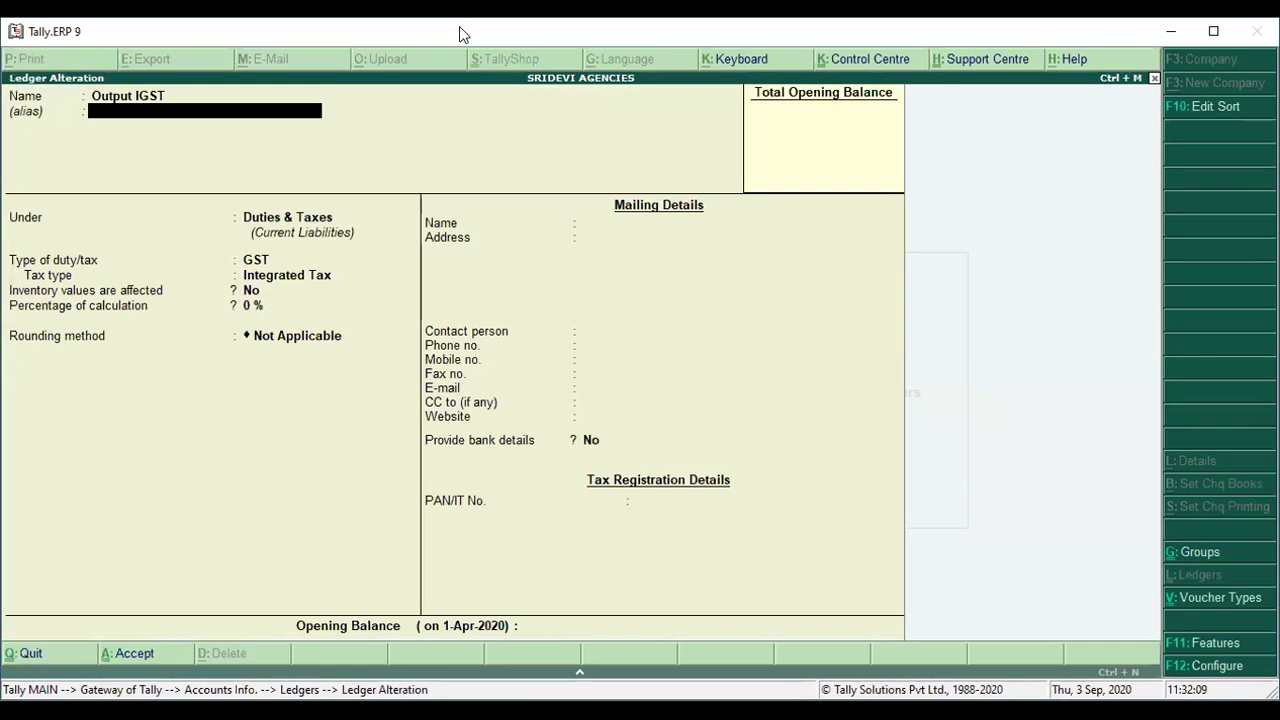
pyautogui.press('Return')
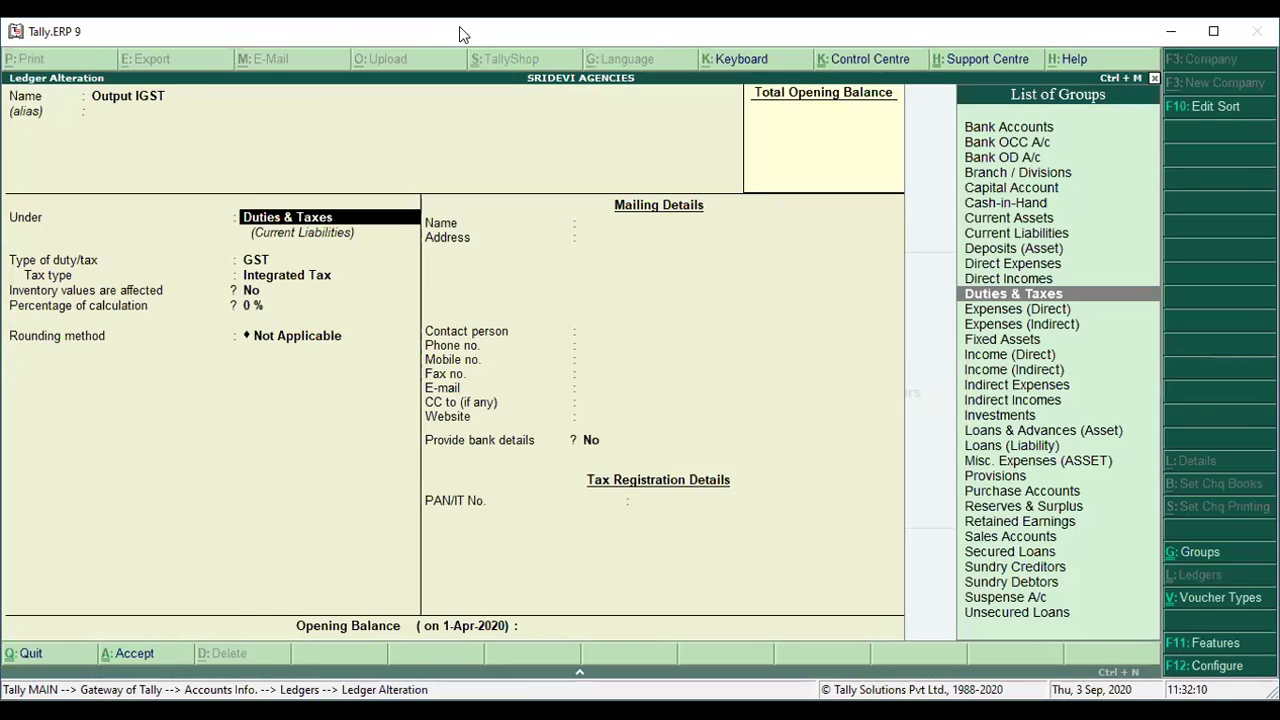
pyautogui.press('Escape')
pyautogui.press('Escape')
pyautogui.press('Escape')
pyautogui.press('Escape')
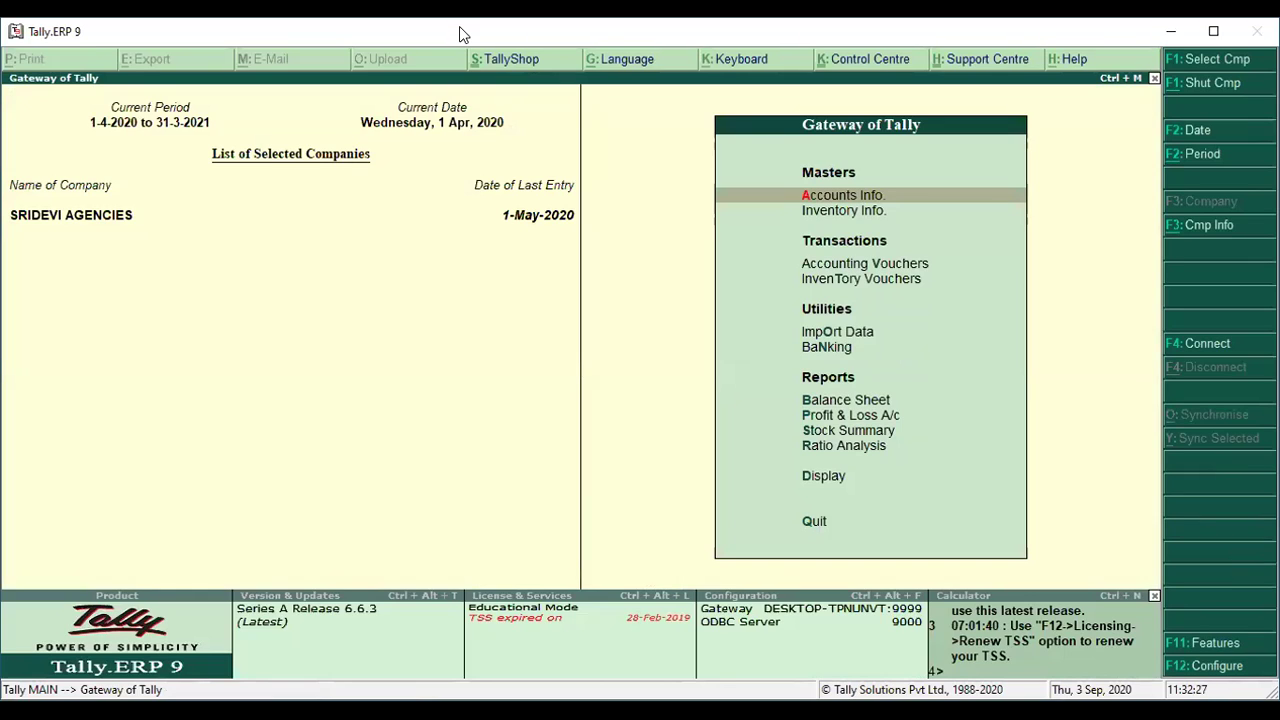
# Step: Open the CERAMIC TILES-GLAZY stock item for alteration from the inventory masters
pyautogui.press('Down')
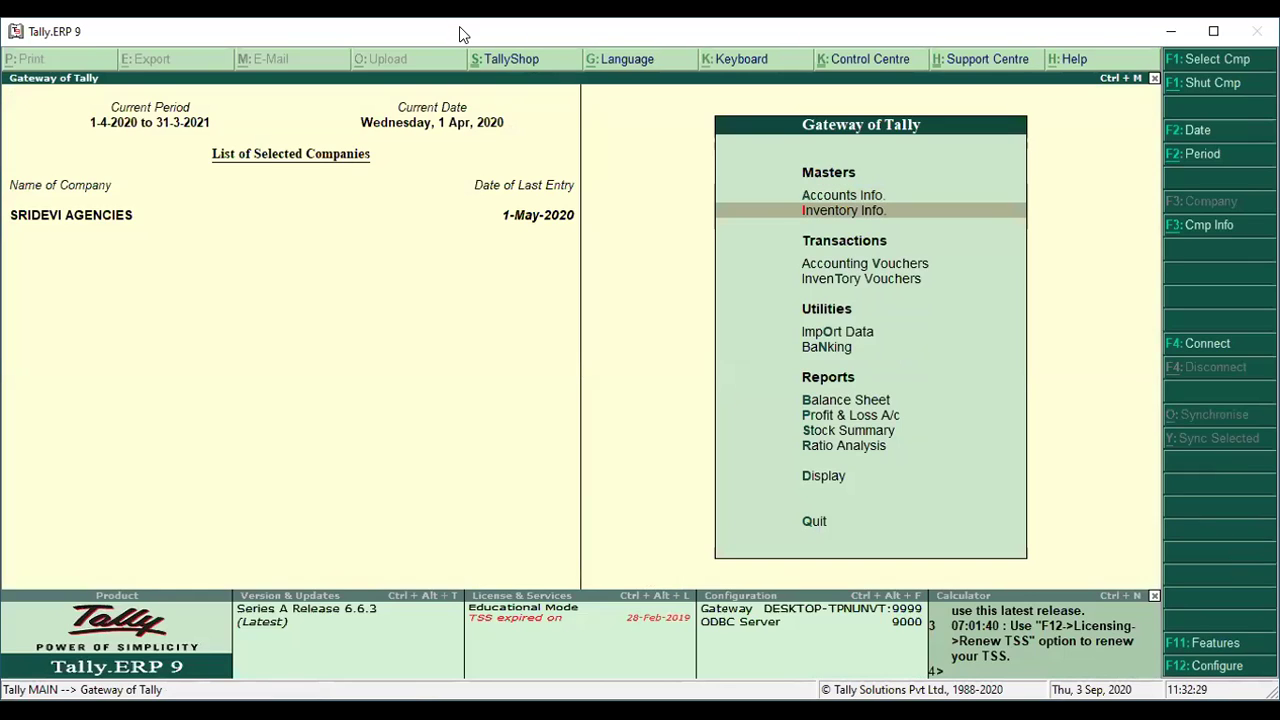
pyautogui.press('Return')
pyautogui.press('Down')
pyautogui.press('Return')
pyautogui.press('Down')
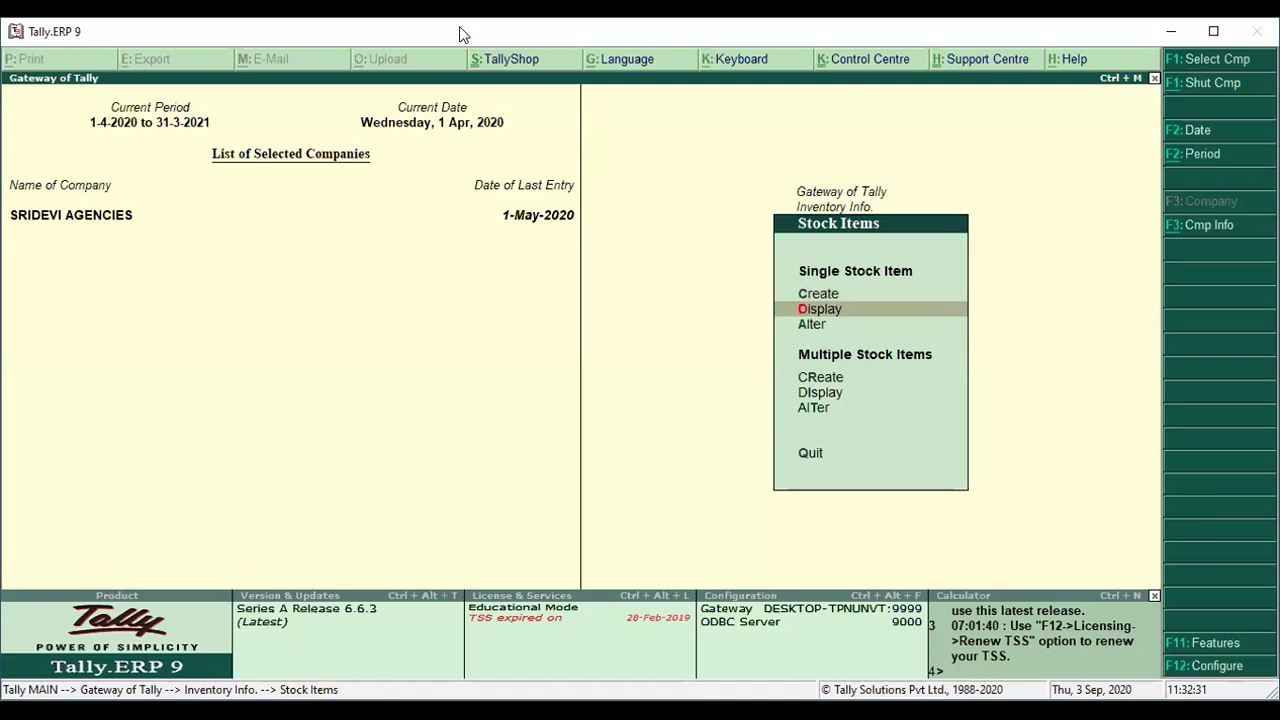
pyautogui.press('Return')
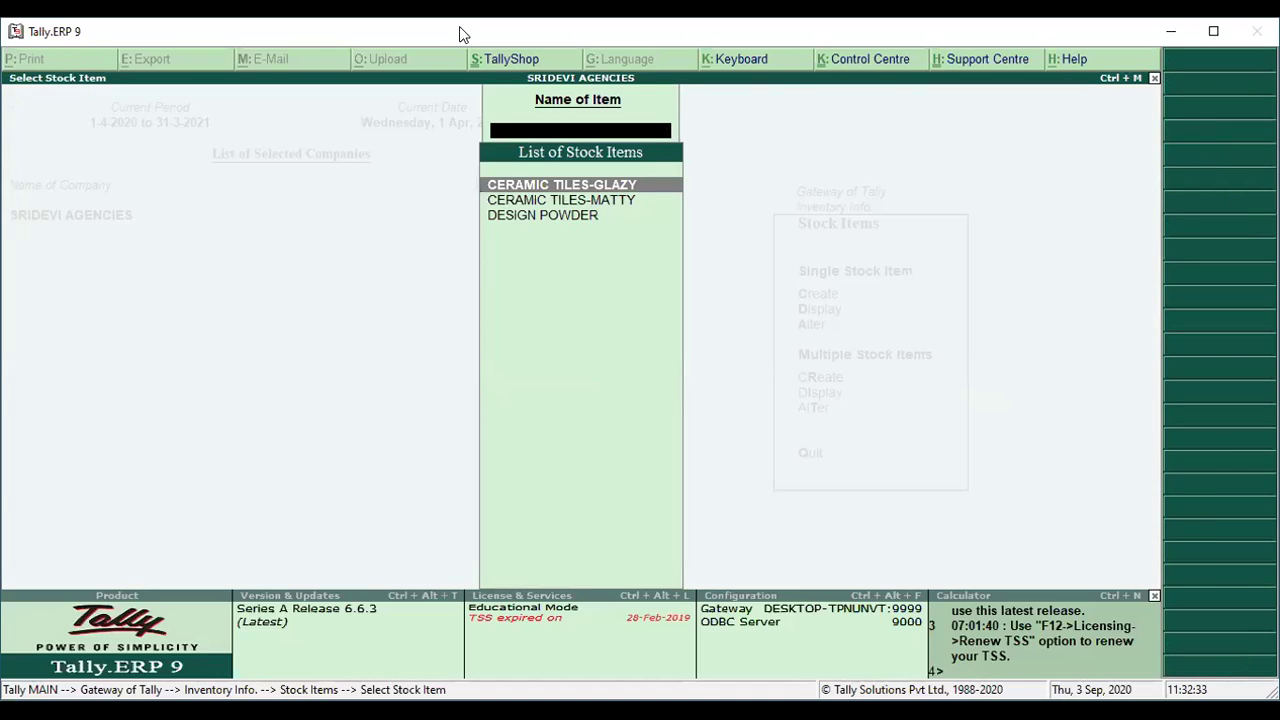
pyautogui.press('Down')
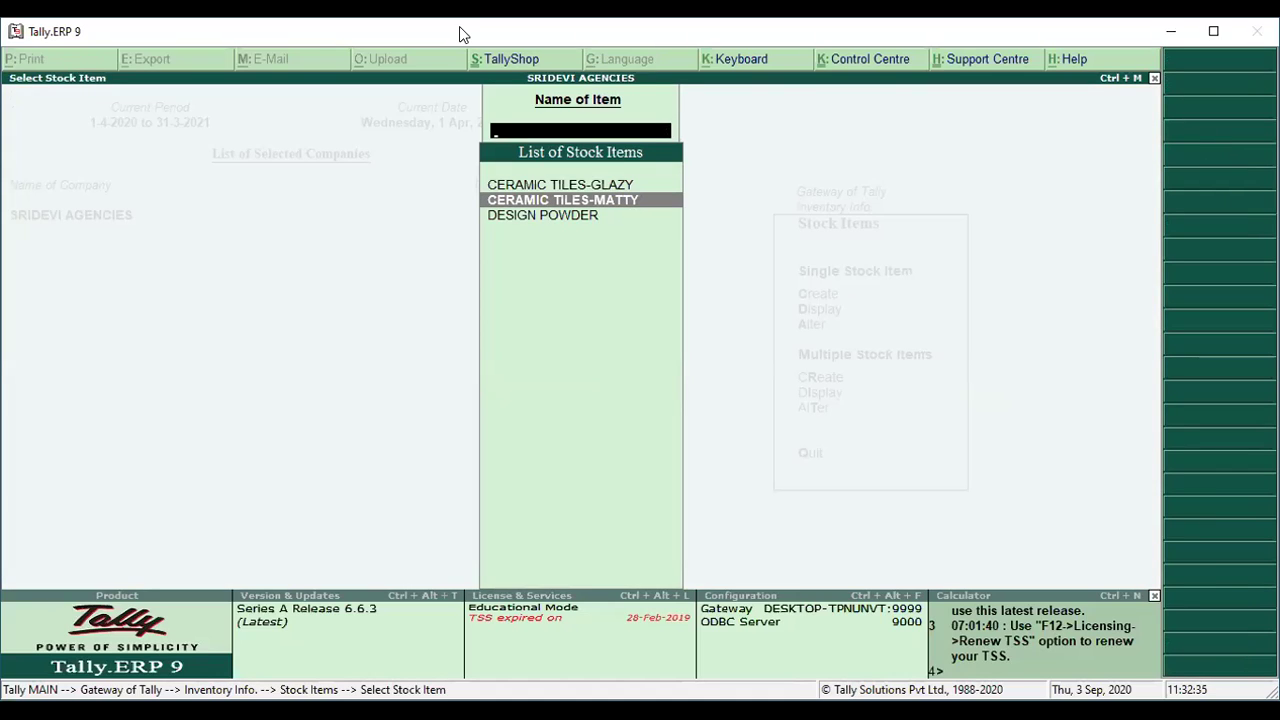
pyautogui.press('Up')
pyautogui.press('Return')
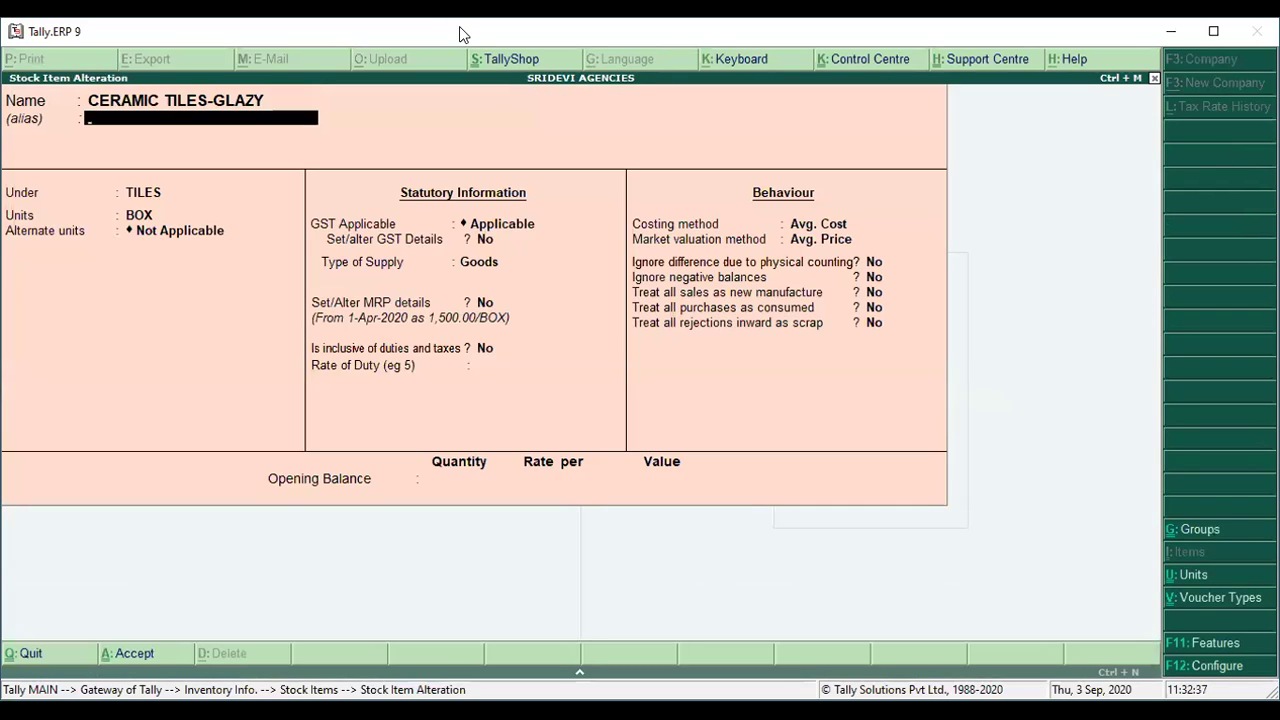
# Step: Set Set/alter GST Details to Yes in the CERAMIC TILES-GLAZY stock item
pyautogui.press('Return')
pyautogui.press('Return')
pyautogui.press('Return')
pyautogui.press('Return')
pyautogui.press('Return')
pyautogui.press('Return')
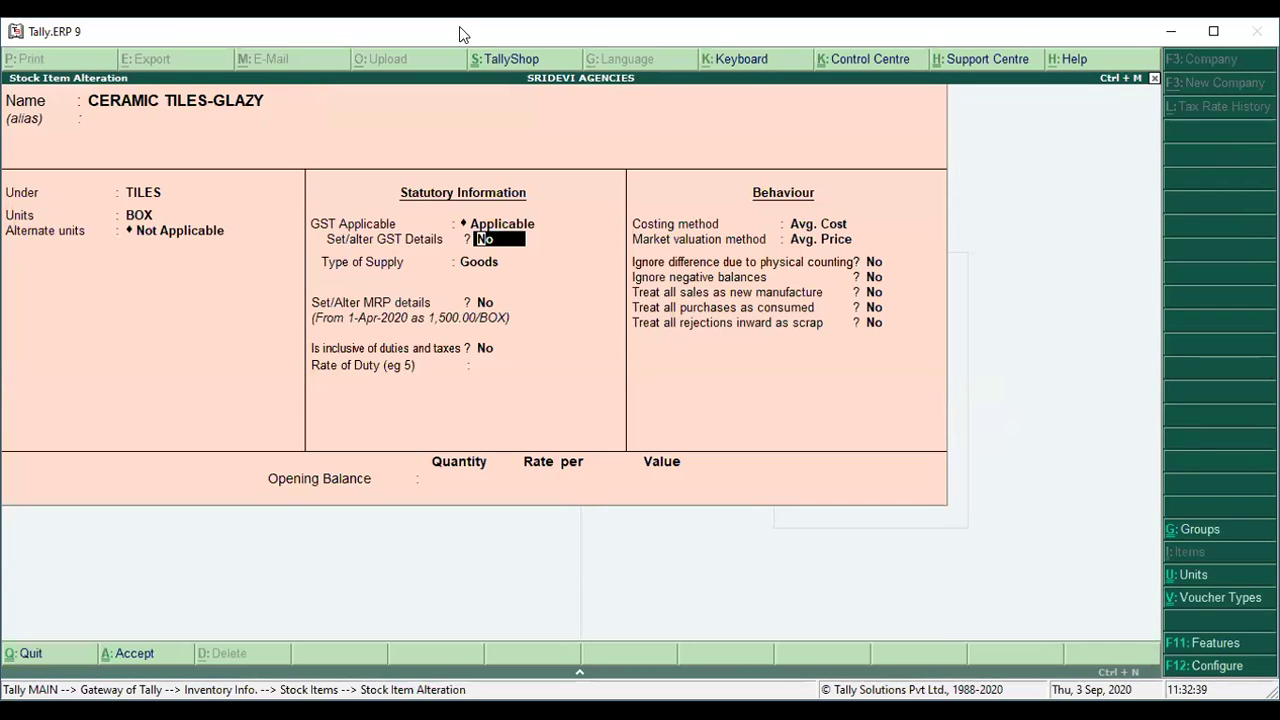
pyautogui.press('y')
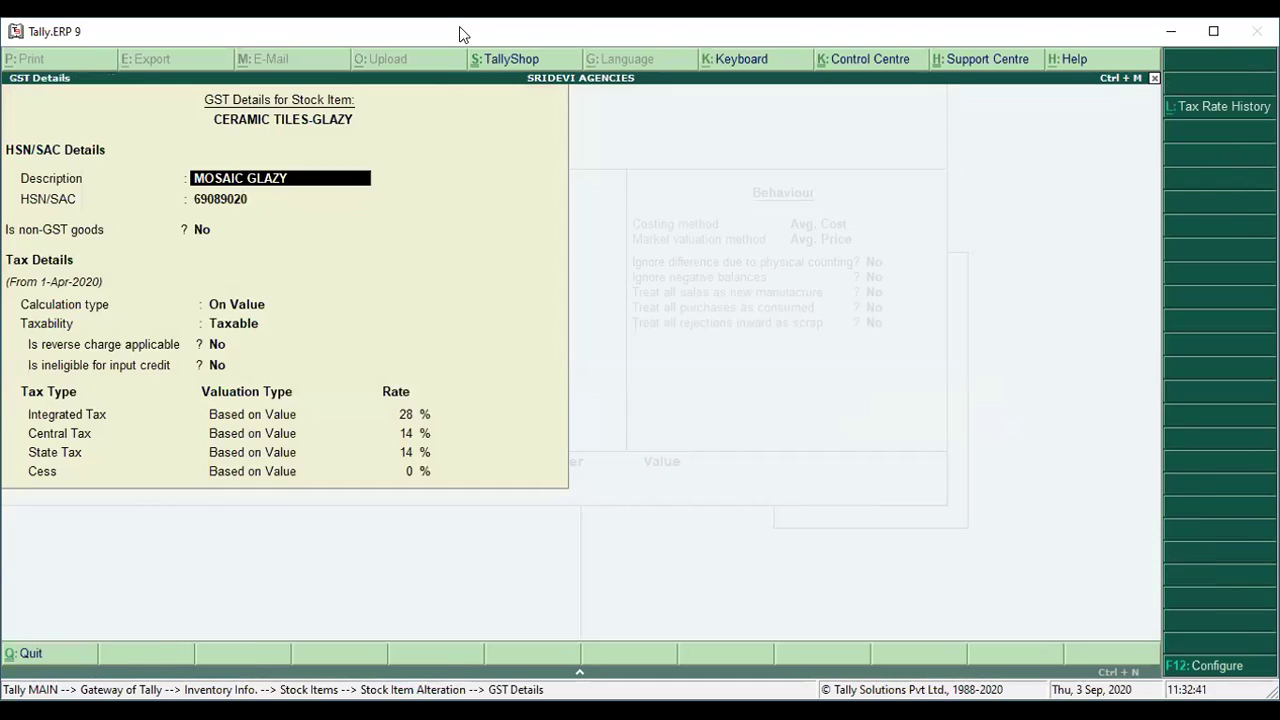
# Step: Review the HSN/SAC code and GST rates of CERAMIC TILES-GLAZY, and save the item
pyautogui.press('Return')
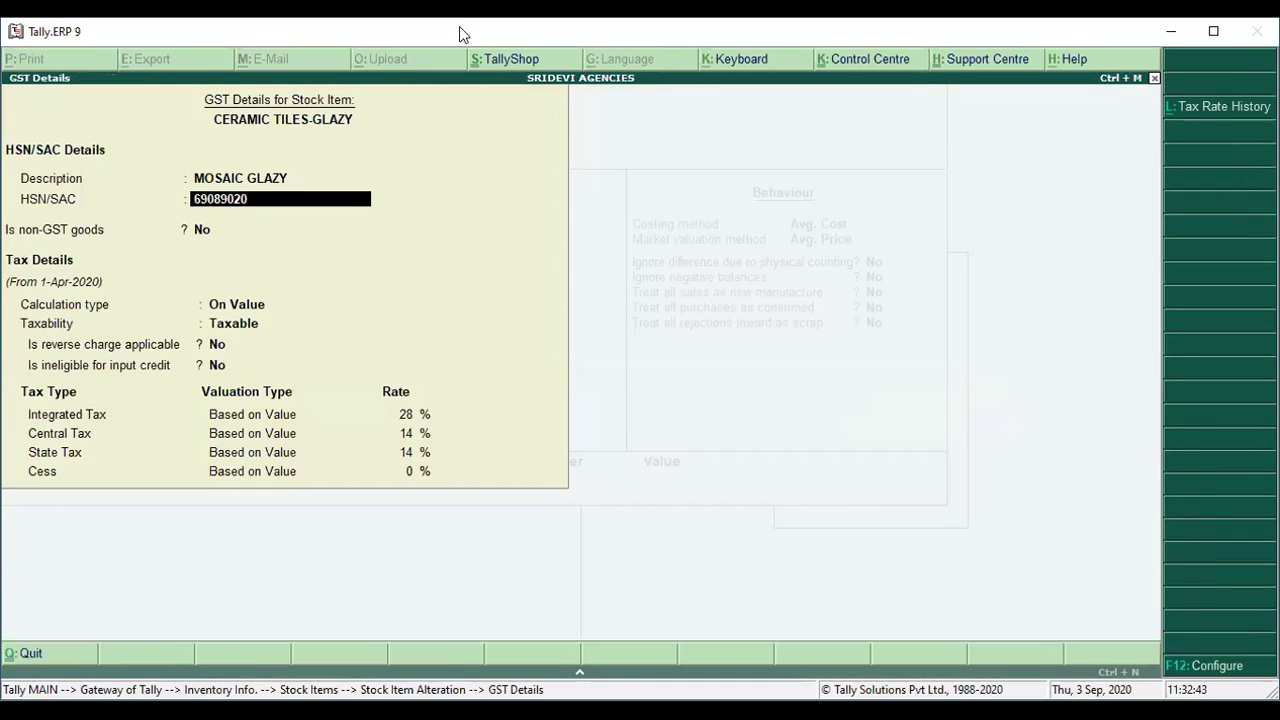
pyautogui.press('Return')
pyautogui.press('Return')
pyautogui.press('Return')
pyautogui.press('Return')
pyautogui.press('Return')
pyautogui.press('Return')
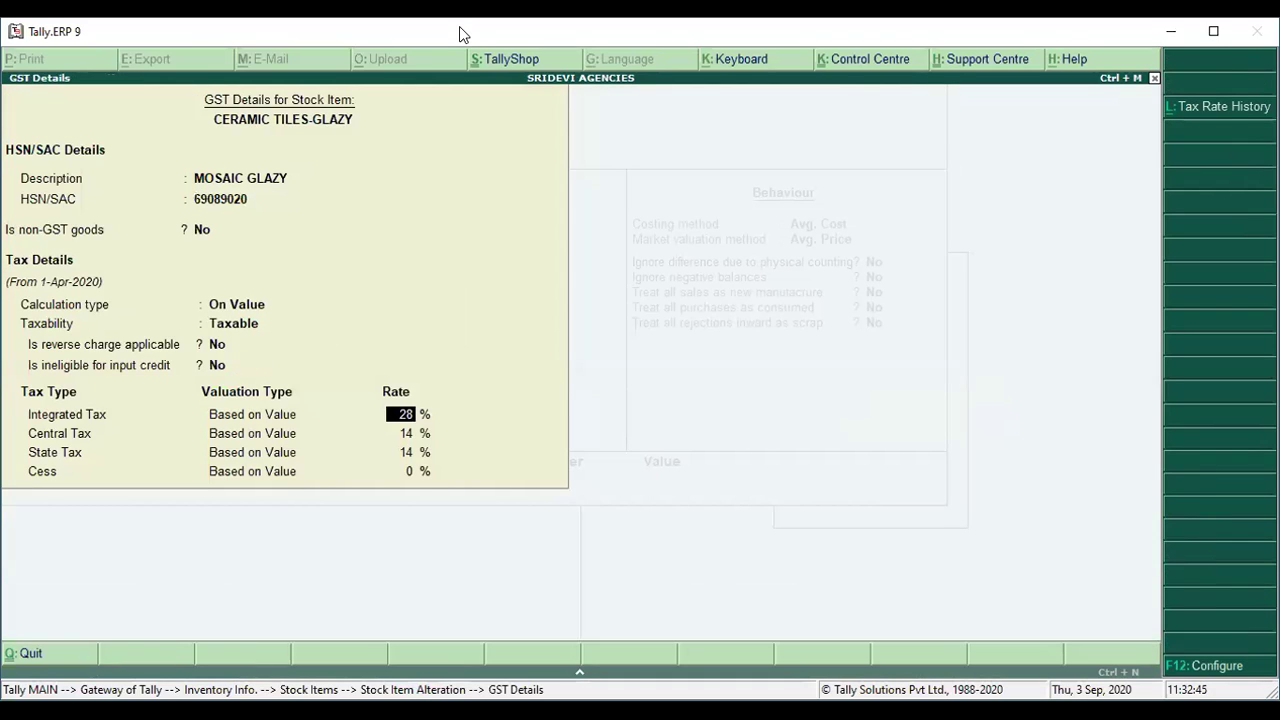
pyautogui.hotkey('ctrl', 'a')
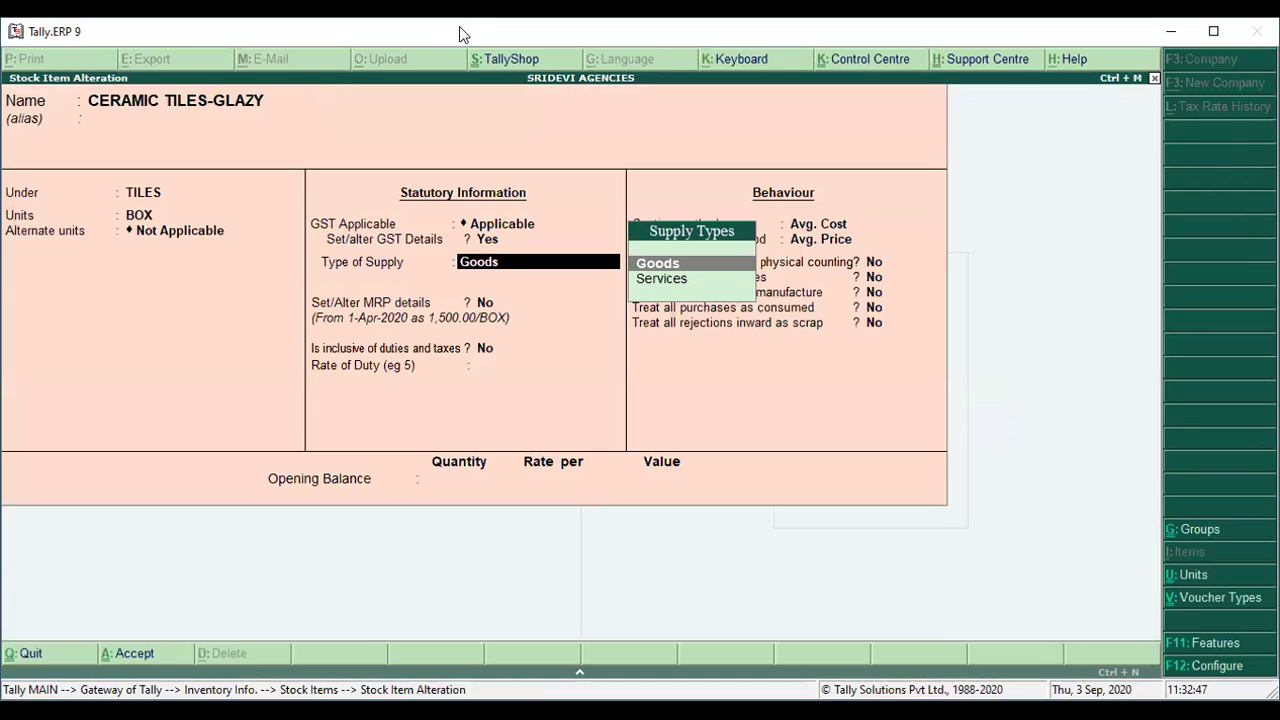
pyautogui.hotkey('ctrl', 'a')
# Step: Open the CERAMIC TILES-MATTY stock item for alteration and set Set/alter GST Details to Yes
pyautogui.press('Down')
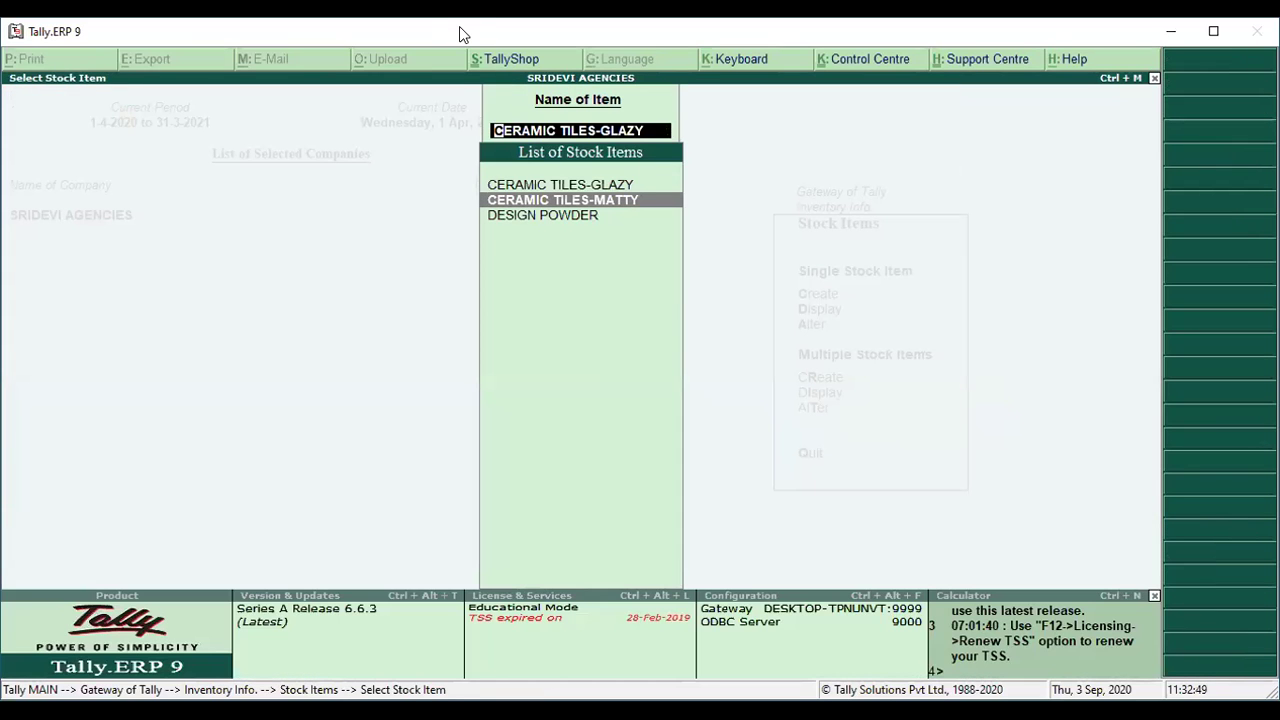
pyautogui.press('Return')
pyautogui.press('Return')
pyautogui.press('Return')
pyautogui.press('Return')
pyautogui.press('Return')
pyautogui.press('Return')
pyautogui.press('Return')
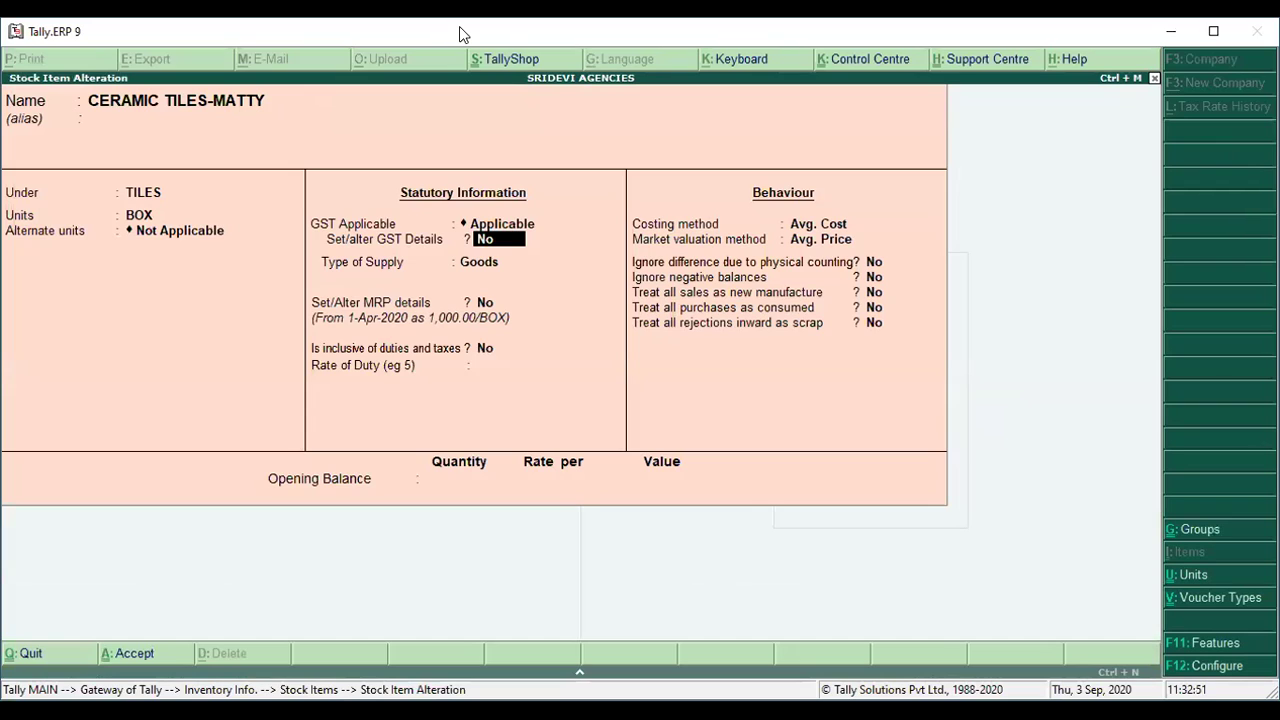
pyautogui.write('y')
# Step: Review the HSN/SAC code and GST rates of CERAMIC TILES-MATTY, and save the item
pyautogui.press('Return')
pyautogui.press('Return')
pyautogui.press('Return')
pyautogui.press('Return')
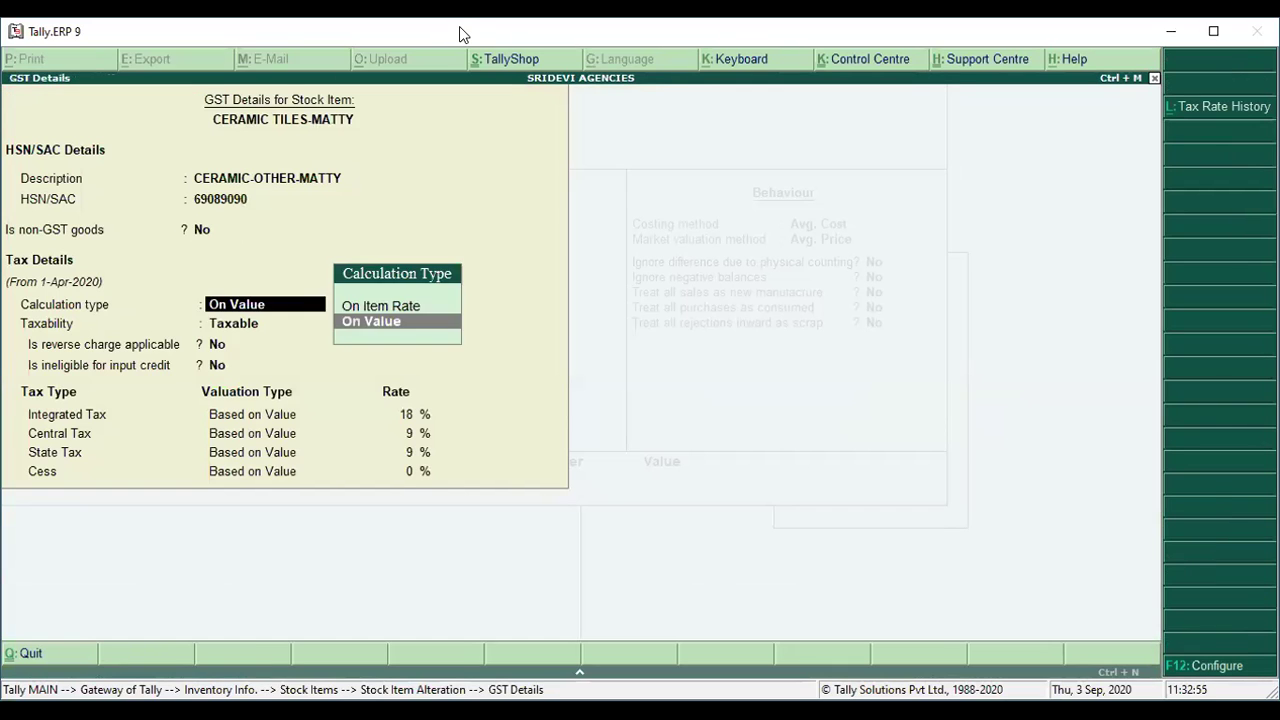
pyautogui.press('Return')
pyautogui.press('Return')
pyautogui.press('Return')
pyautogui.press('Return')
pyautogui.press('Return')
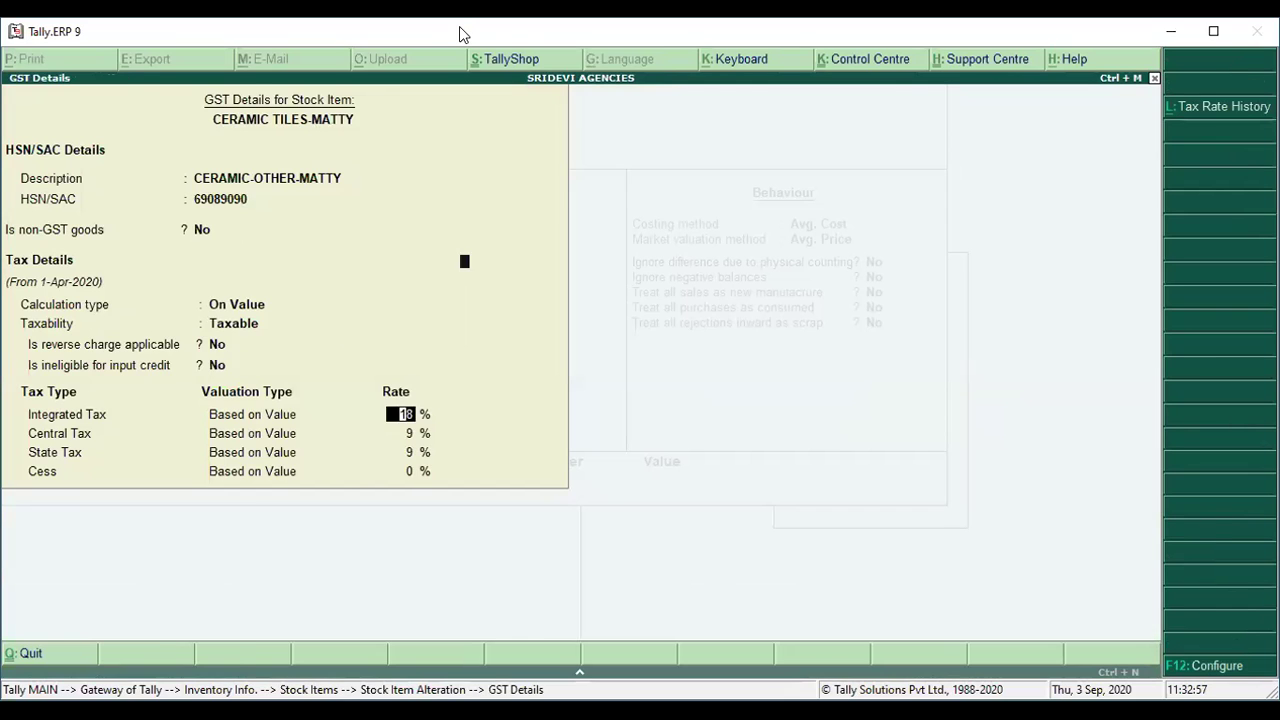
pyautogui.hotkey('ctrl', 'a')
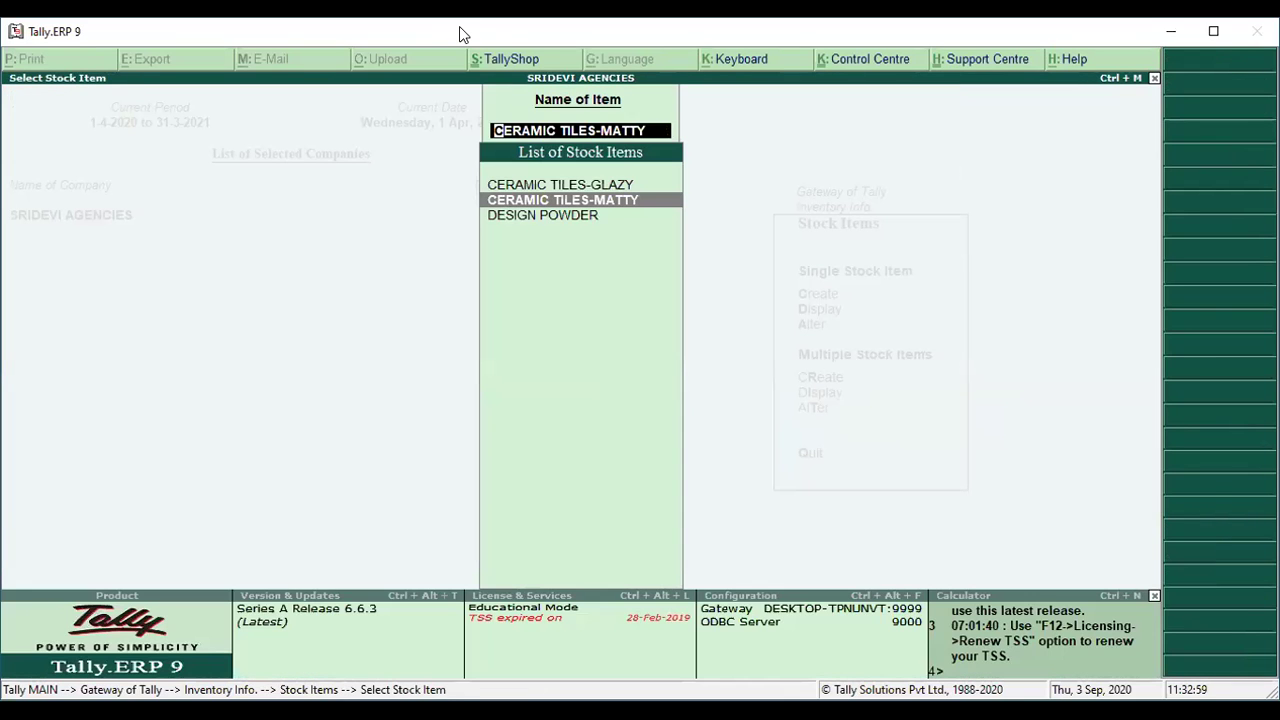
# Step: Leave stock item alteration and return to the Gateway of Tally
pyautogui.press('Return')
pyautogui.press('BackSpace')
pyautogui.press('Escape')
pyautogui.press('y')
pyautogui.press('Escape')
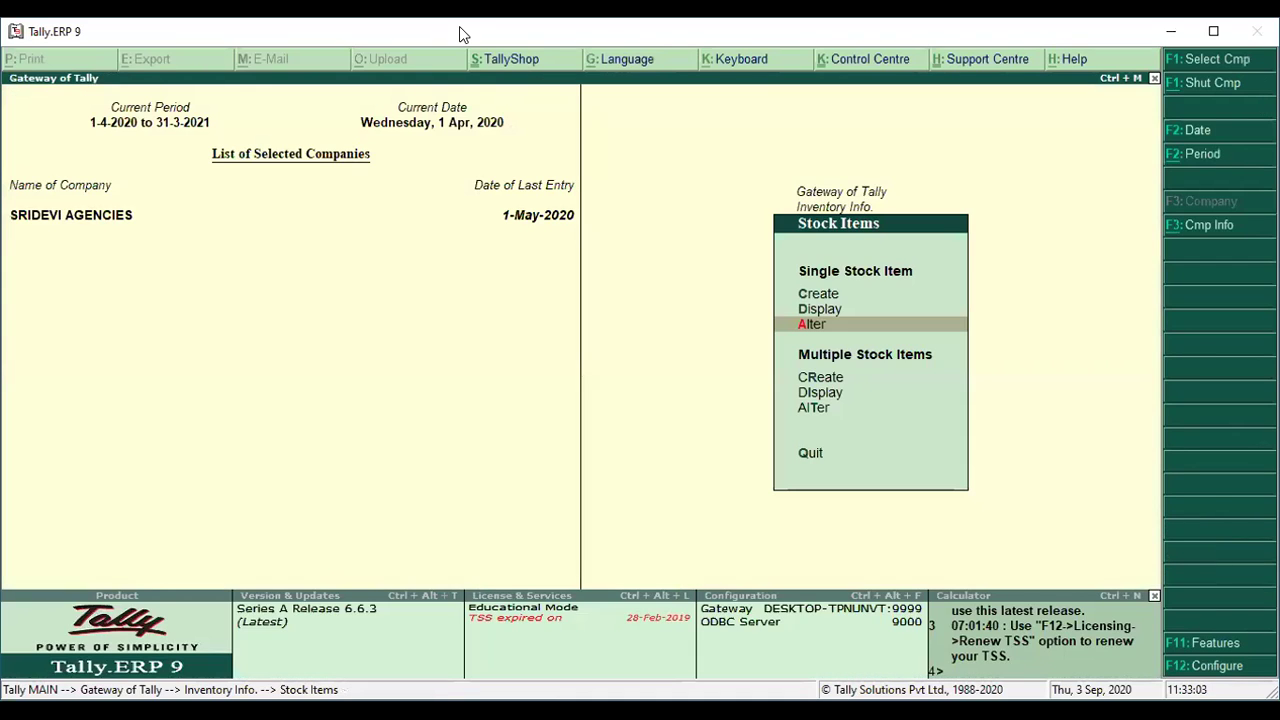
pyautogui.press('Escape')
pyautogui.press('Escape')
pyautogui.press('Up')
pyautogui.press('Down')
pyautogui.press('Up')
pyautogui.press('Down')
pyautogui.press('Up')
pyautogui.press('Down')
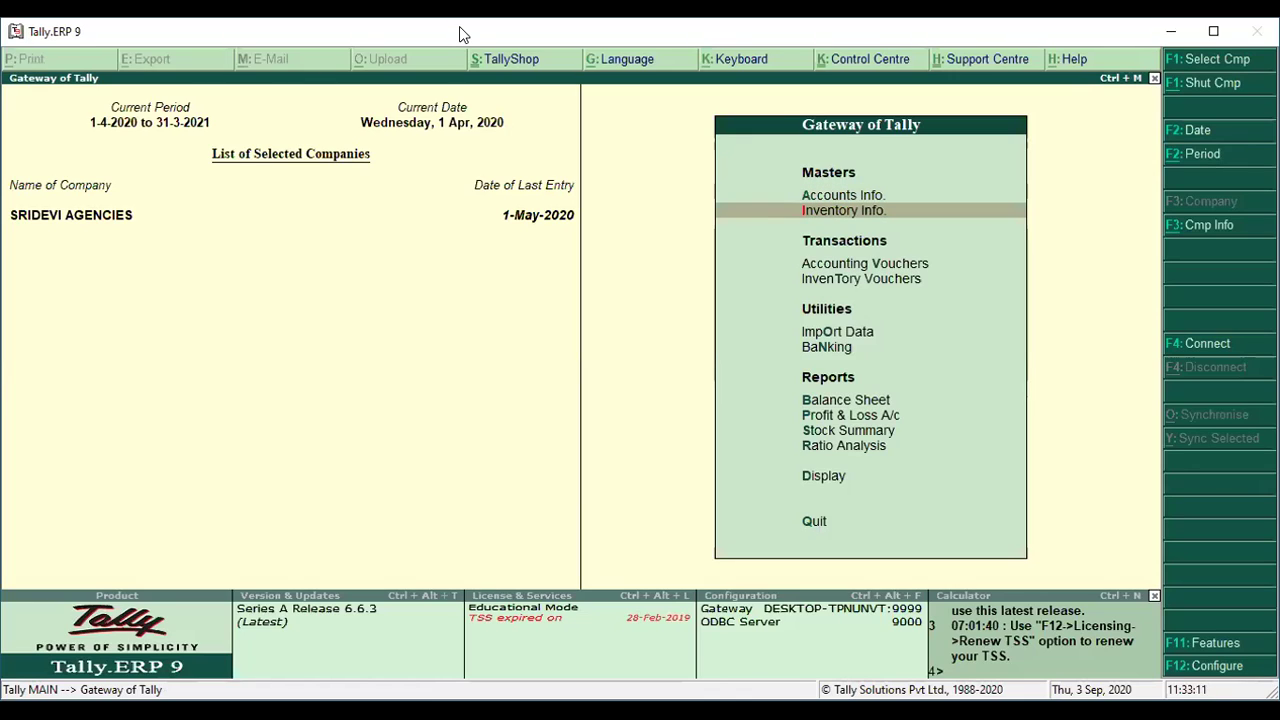
# Step: Start a sales voucher in Accounting Vouchers with the date 1-4-2020 and leave the reference number blank
pyautogui.press('Down')
pyautogui.press('Down')
pyautogui.press('Up')
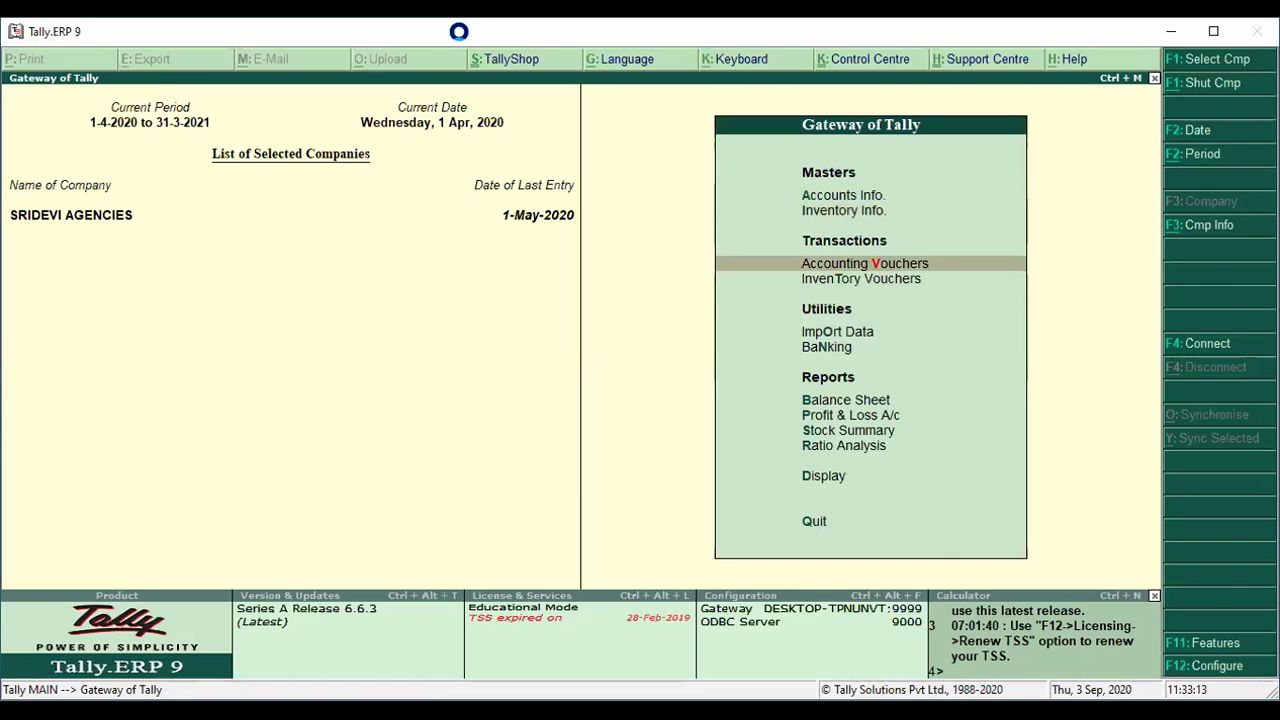
pyautogui.press('Return')
pyautogui.press('F2')
pyautogui.write('1-4-2020')
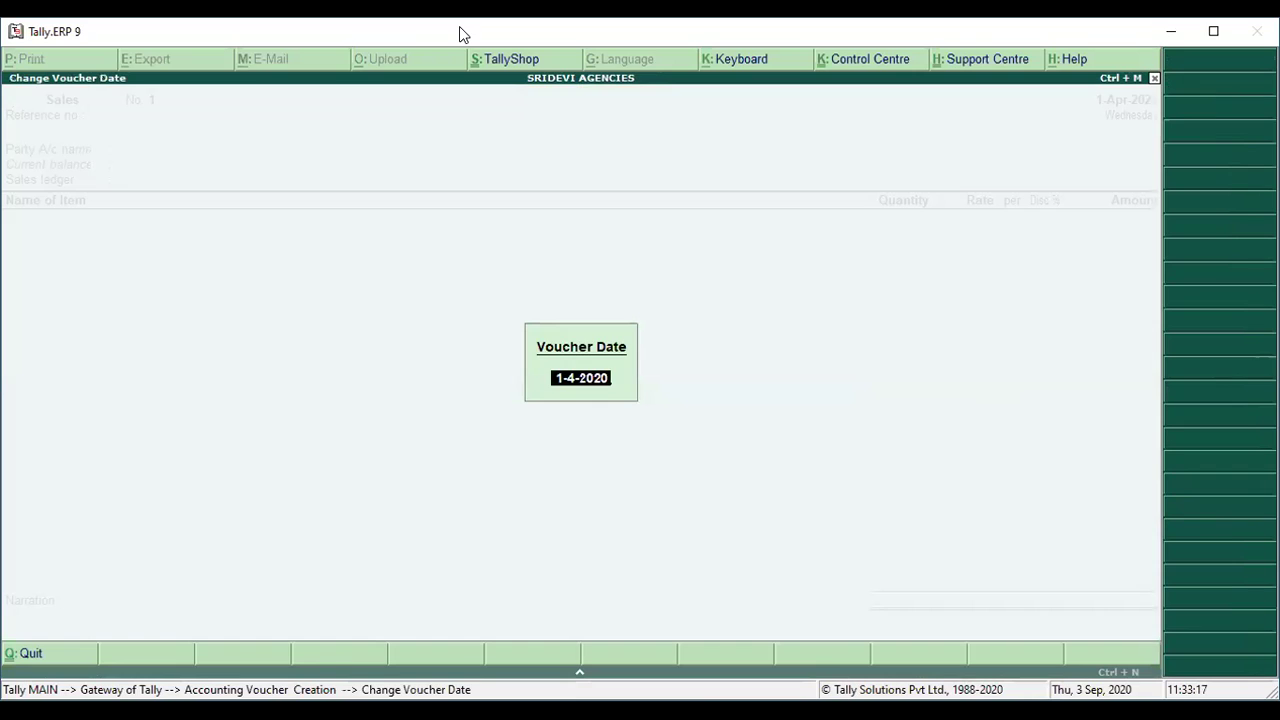
pyautogui.press('Return')
pyautogui.press('Return')
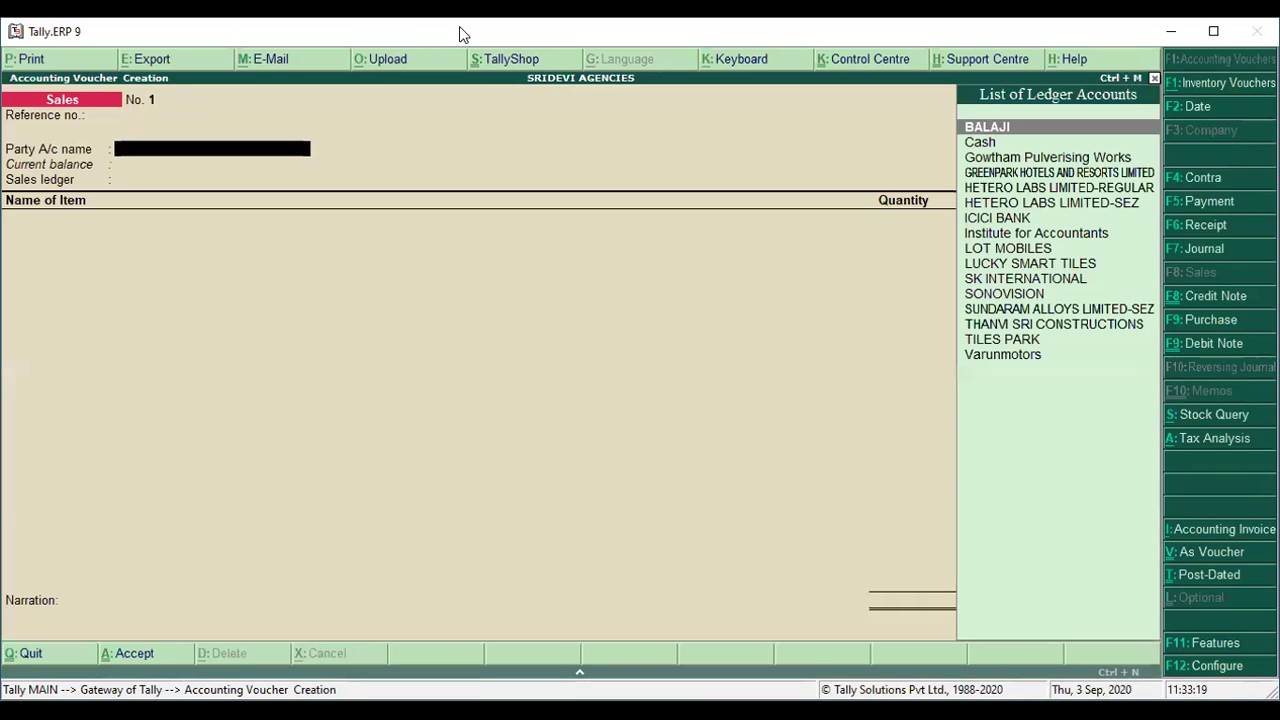
# Step: Select HETERO LABS LIMITED-SEZ as the sales voucher's party account and accept its existing supplementary details
pyautogui.write('HE')
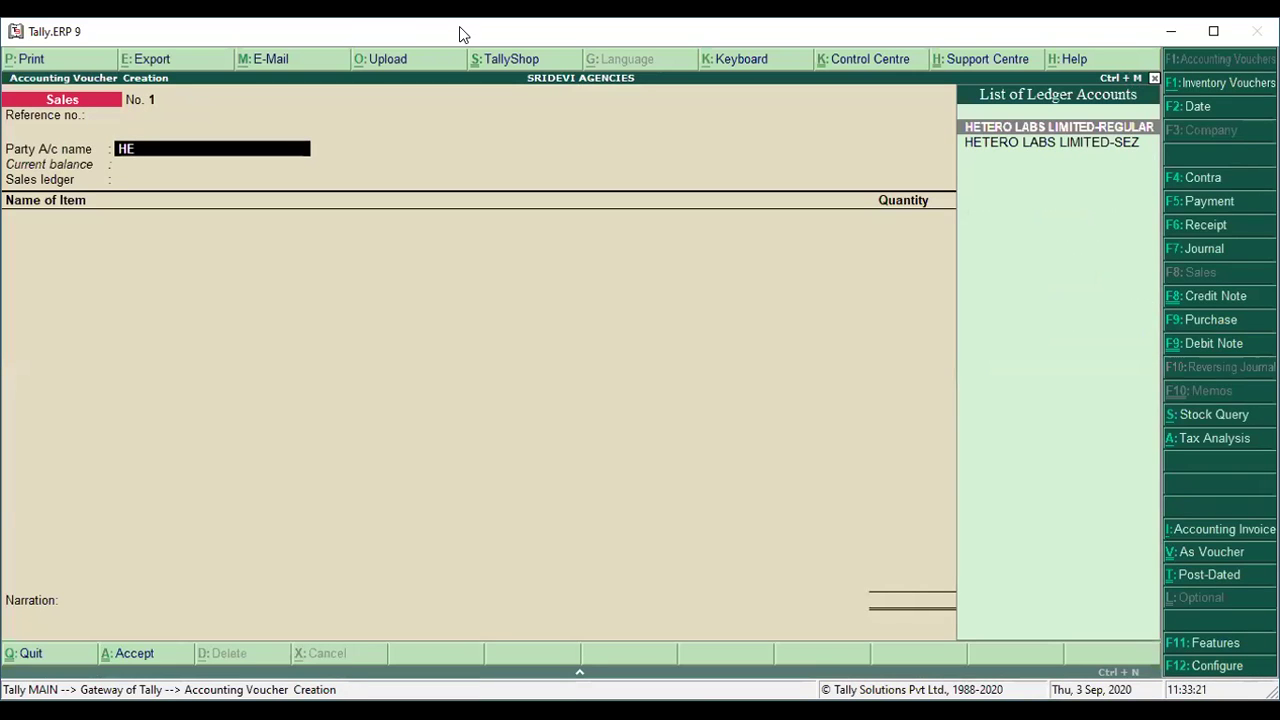
pyautogui.press('Down')
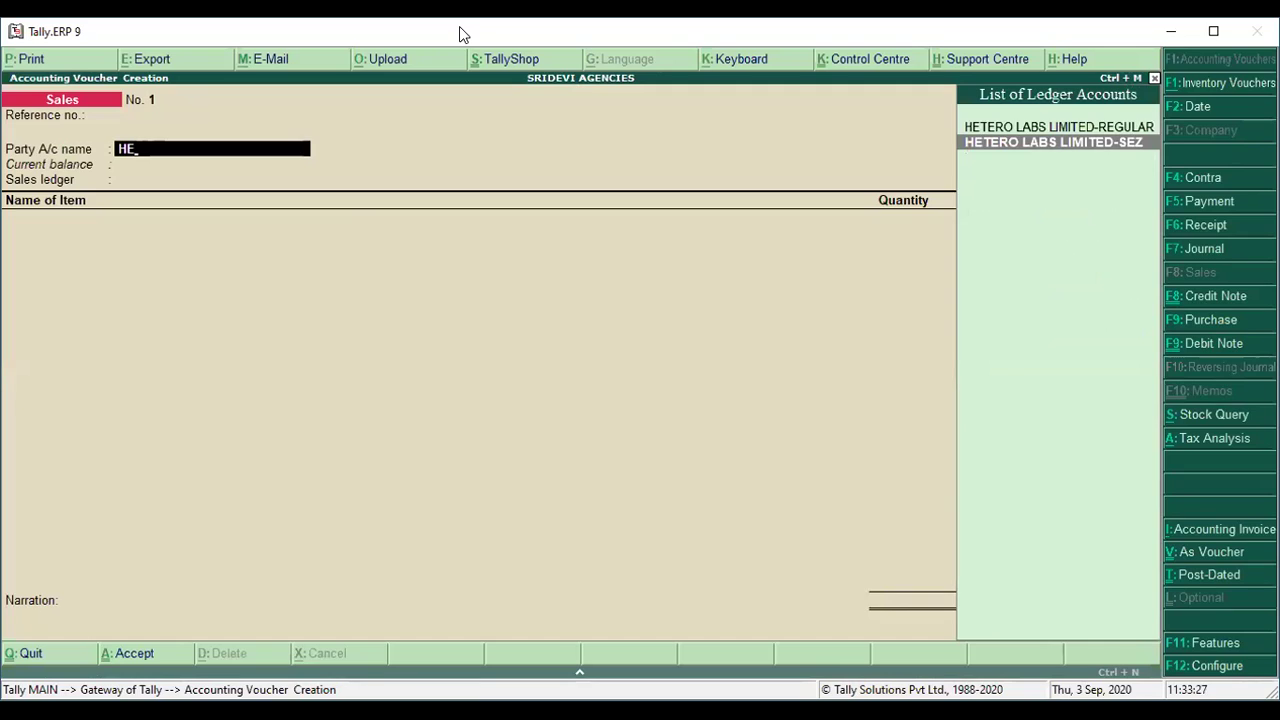
pyautogui.press('Return')
pyautogui.press('Return')
pyautogui.press('Return')
pyautogui.press('Return')
pyautogui.press('Return')
pyautogui.press('Return')
pyautogui.press('Return')
pyautogui.press('Return')
pyautogui.press('Return')
pyautogui.press('Return')
pyautogui.press('Return')
pyautogui.press('Return')
pyautogui.press('Return')
pyautogui.press('Return')
pyautogui.press('Return')
pyautogui.press('Return')
pyautogui.press('Return')
pyautogui.press('Return')
pyautogui.press('Return')
pyautogui.press('Return')
pyautogui.press('Return')
pyautogui.press('Return')
pyautogui.press('Return')
pyautogui.press('Return')
# Step: Choose SALES-SEZ as the sales ledger with Sales to SEZ - LUT/Bond as the nature of transaction
pyautogui.press('Down')
pyautogui.press('Down')
pyautogui.press('Down')
pyautogui.press('Down')
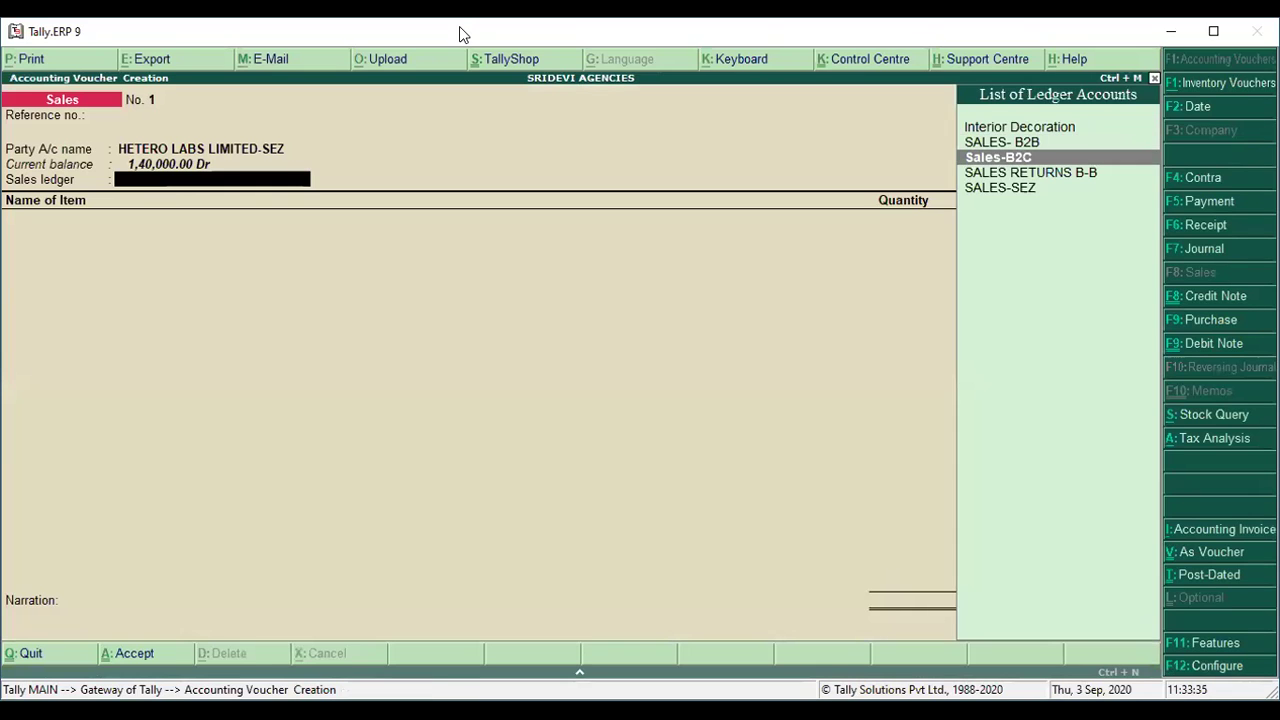
pyautogui.press('Return')
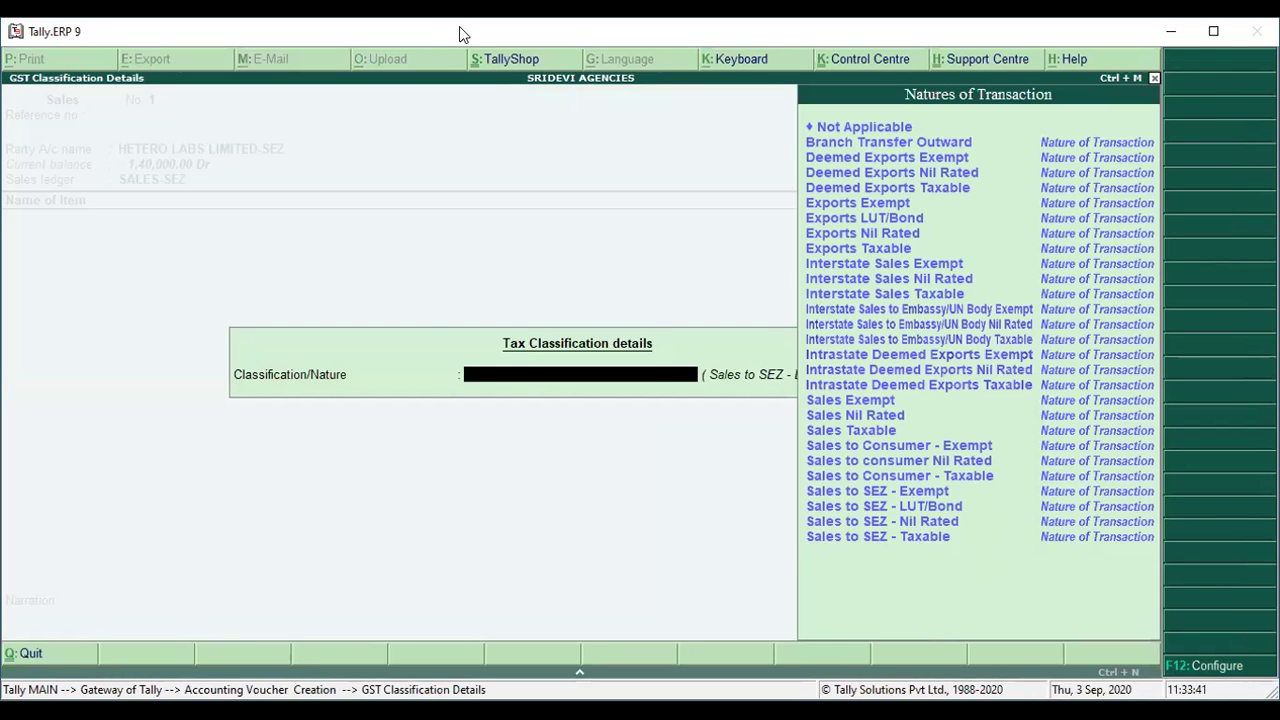
pyautogui.press('Up')
pyautogui.press('Up')
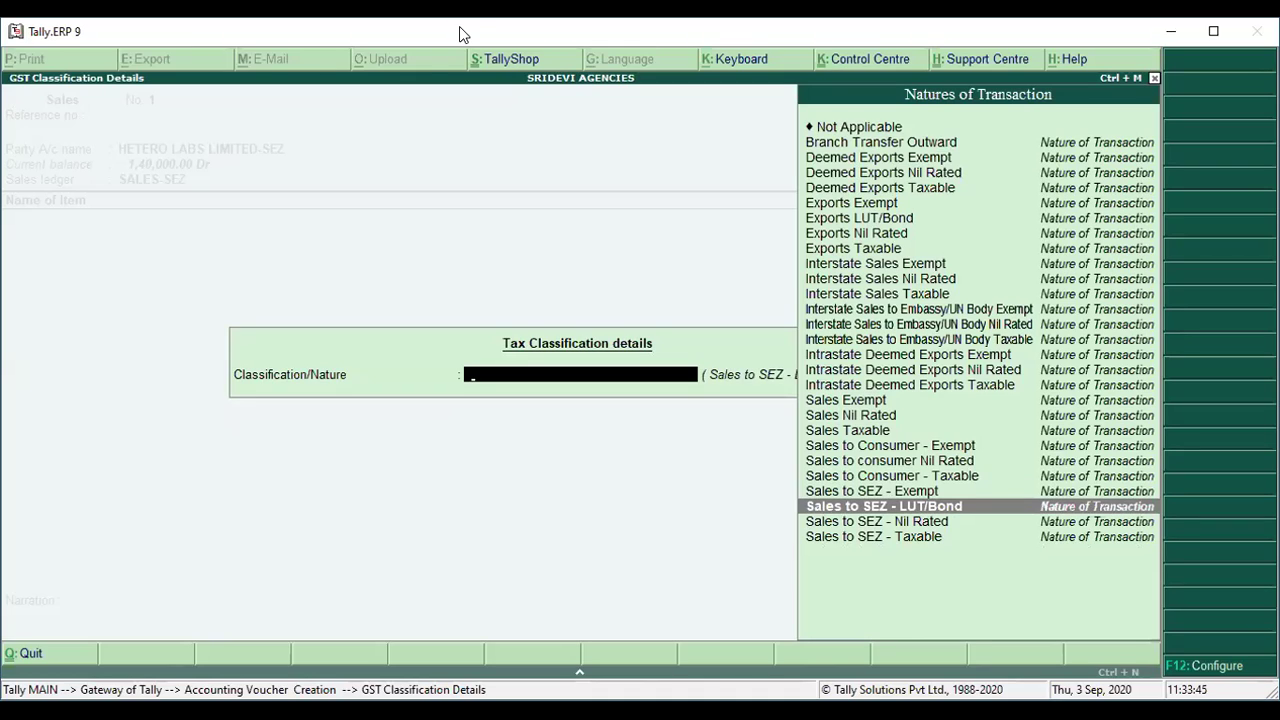
pyautogui.click(903, 516)
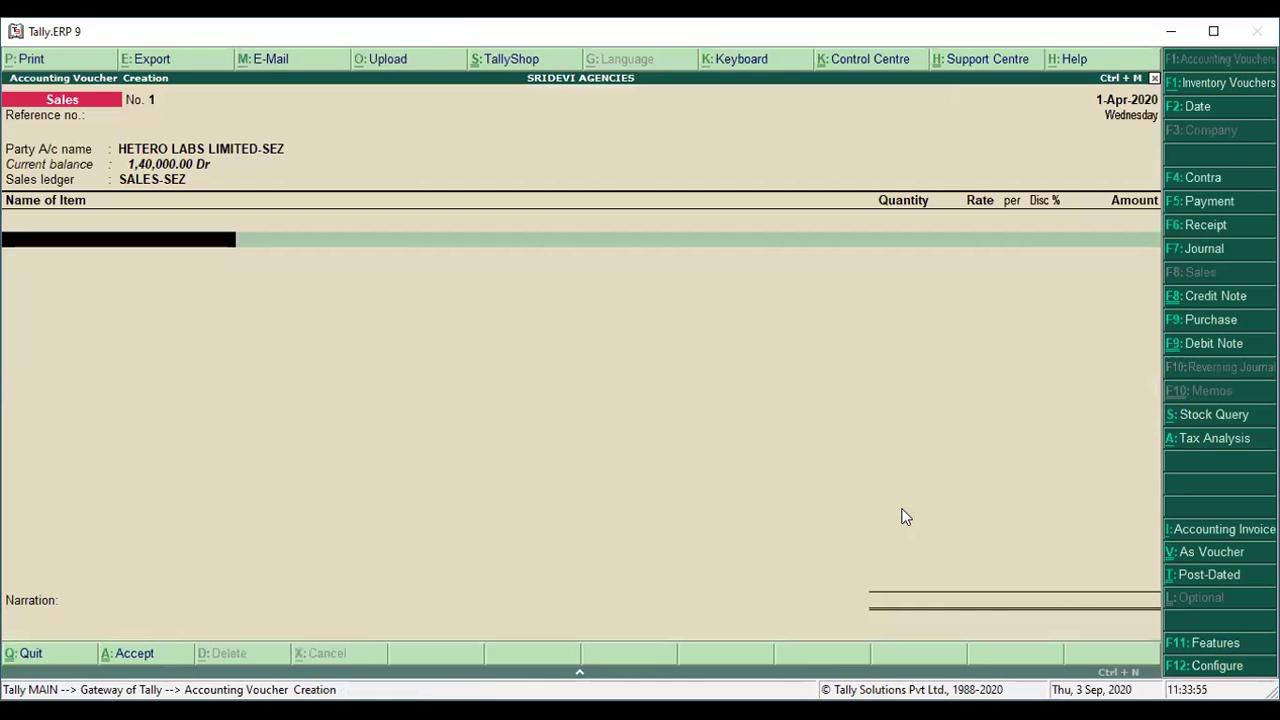
# Step: Add 10 boxes of CERAMIC TILES-GLAZY at a rate of 1500 to the sales voucher
pyautogui.press('Down')
pyautogui.press('Down')
pyautogui.press('Up')
pyautogui.press('Up')
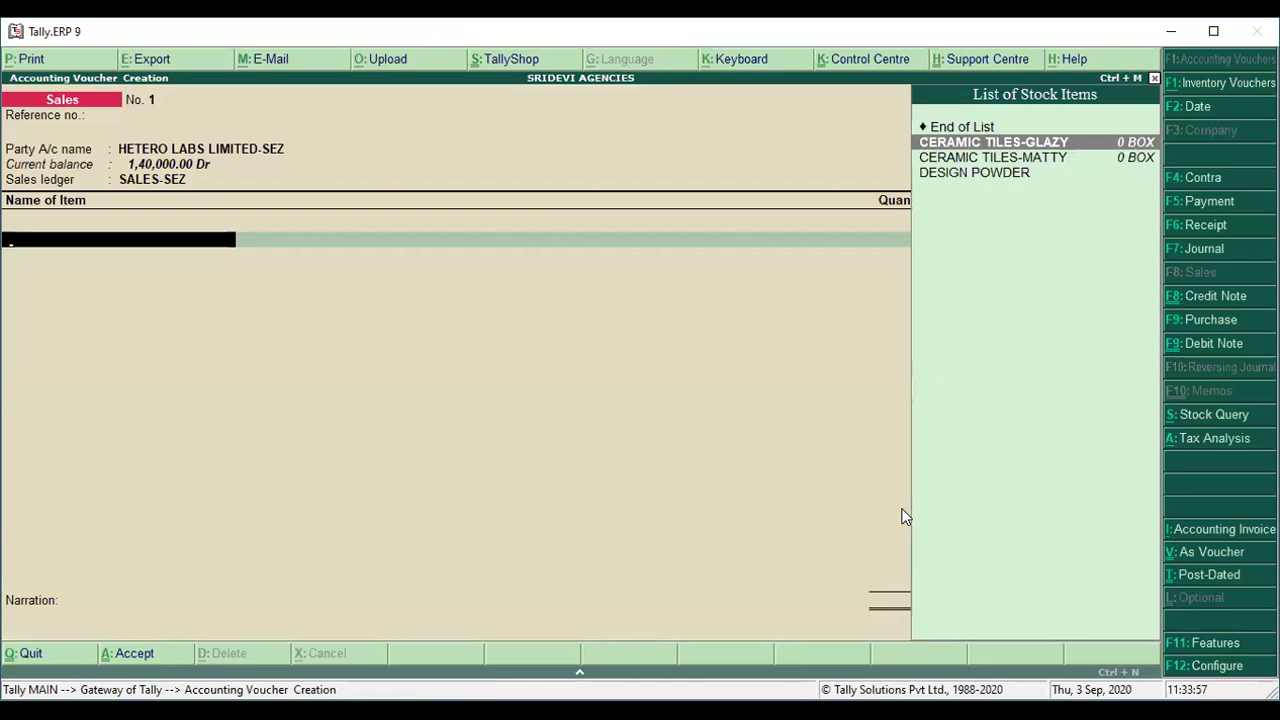
pyautogui.press('Return')
pyautogui.press('Return')
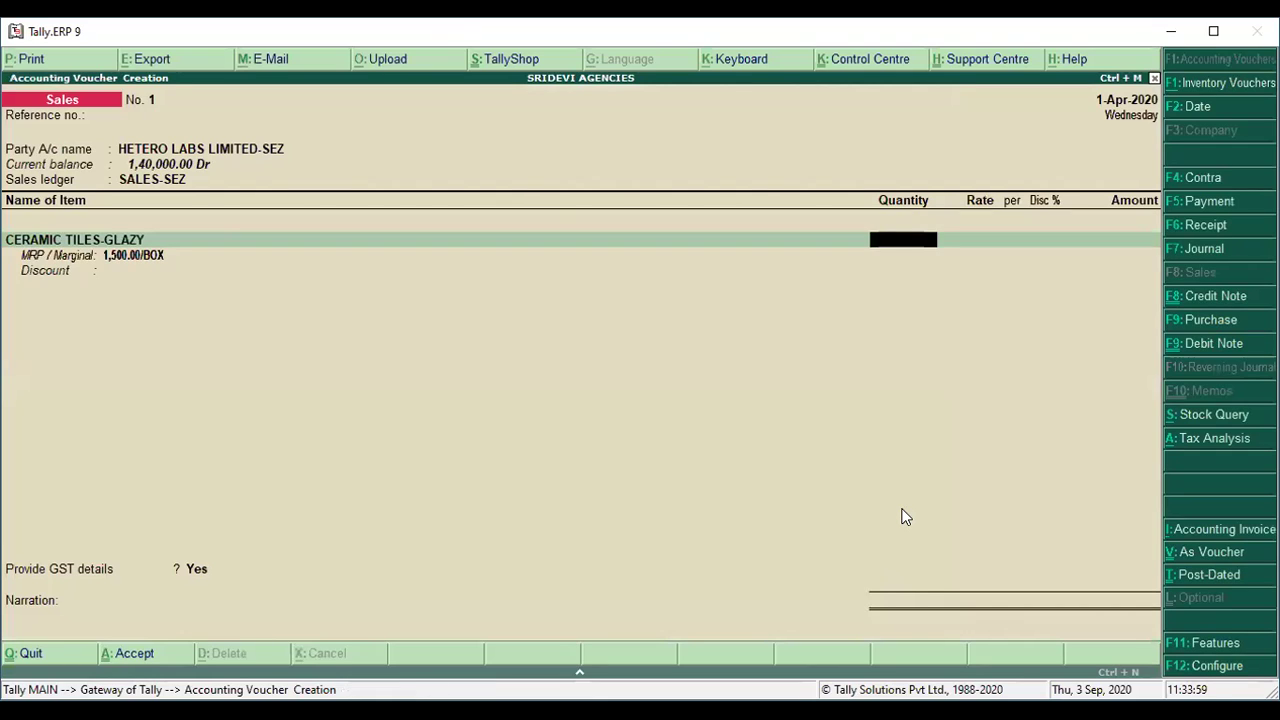
pyautogui.write('10')
pyautogui.press('Return')
pyautogui.press('Return')
pyautogui.write('1500')
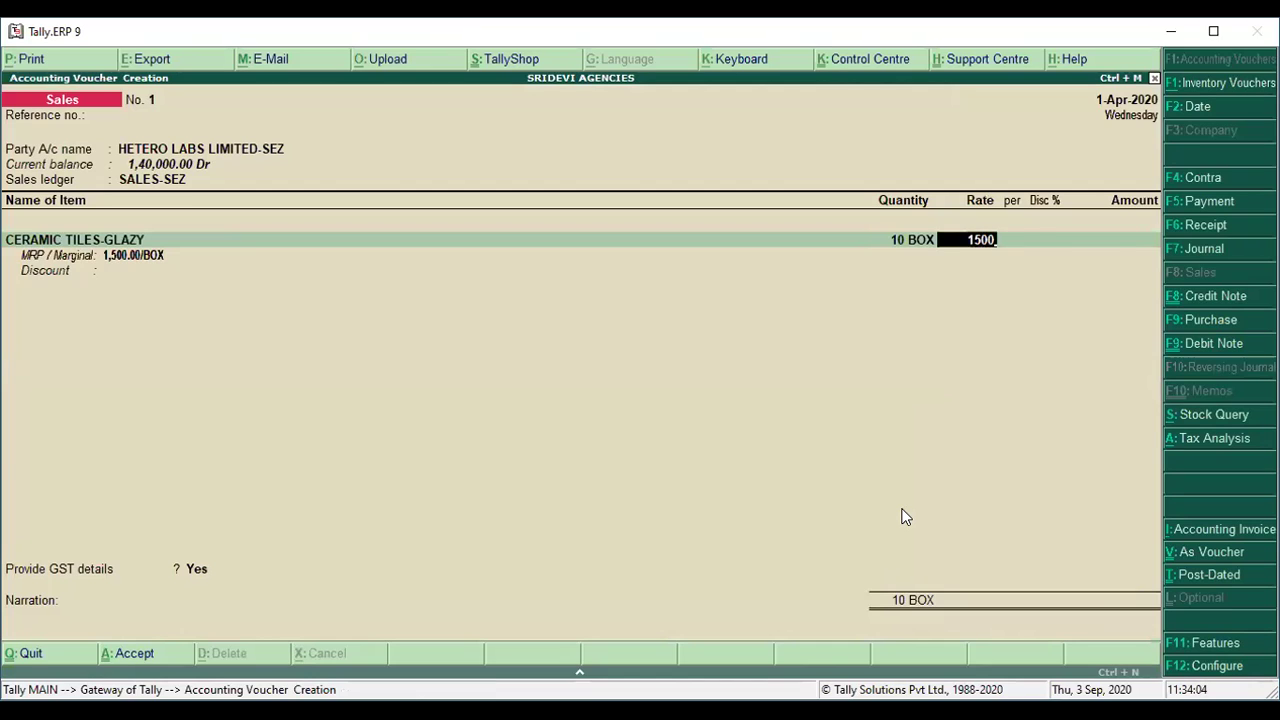
pyautogui.press('Return')
pyautogui.press('Return')
pyautogui.press('Return')
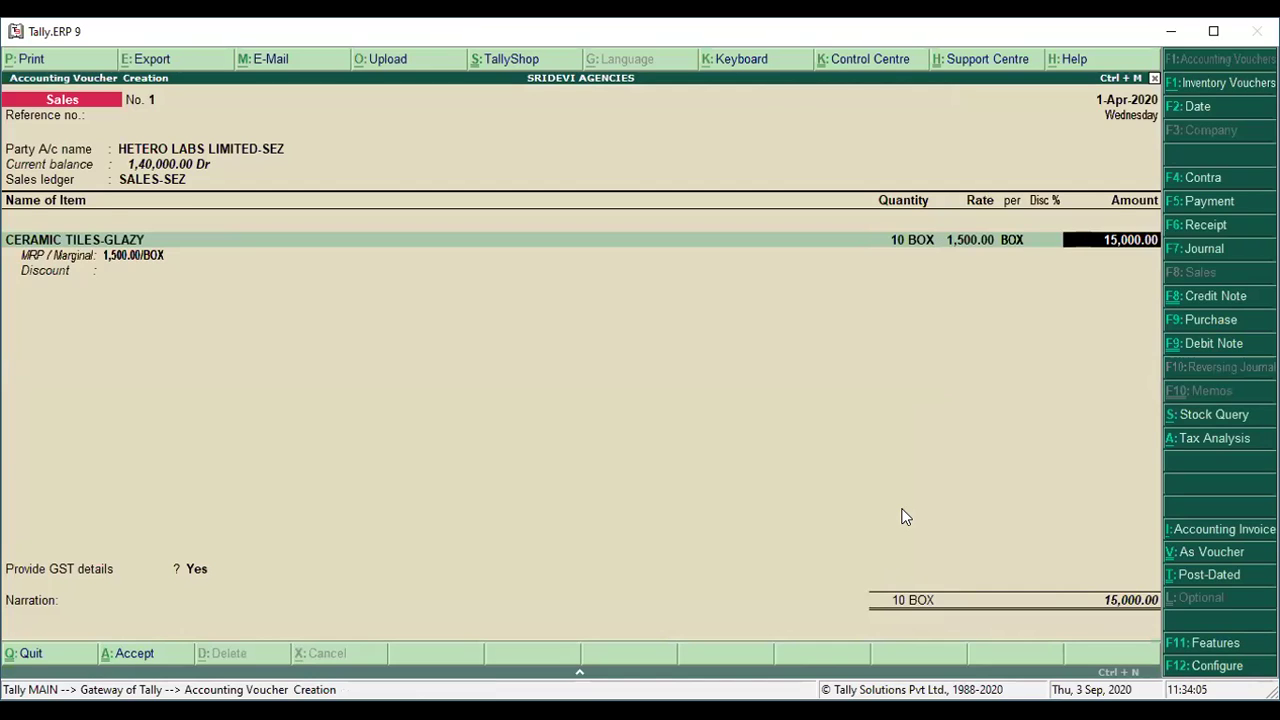
pyautogui.press('Return')
pyautogui.press('Return')
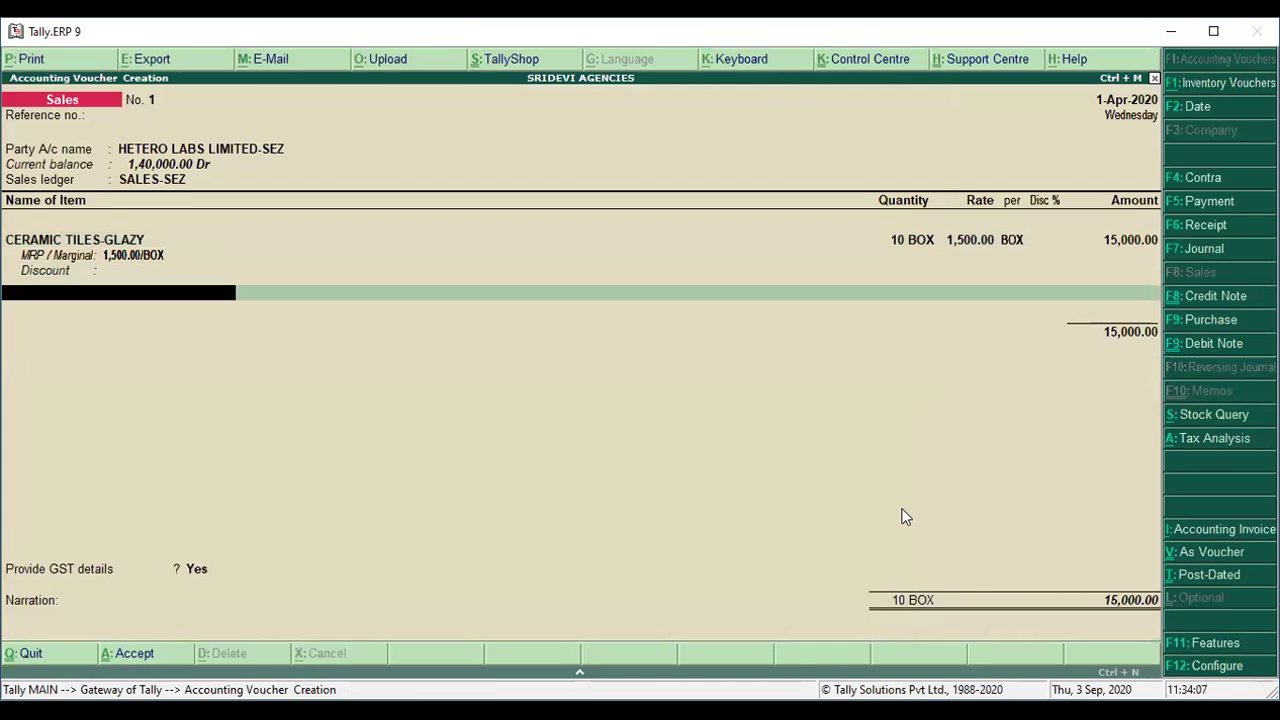
# Step: Add 10 boxes of CERAMIC TILES-MATTY at a rate of 1,000 to the sales voucher
pyautogui.press('Down')
pyautogui.press('Down')
pyautogui.press('Up')
pyautogui.press('Return')
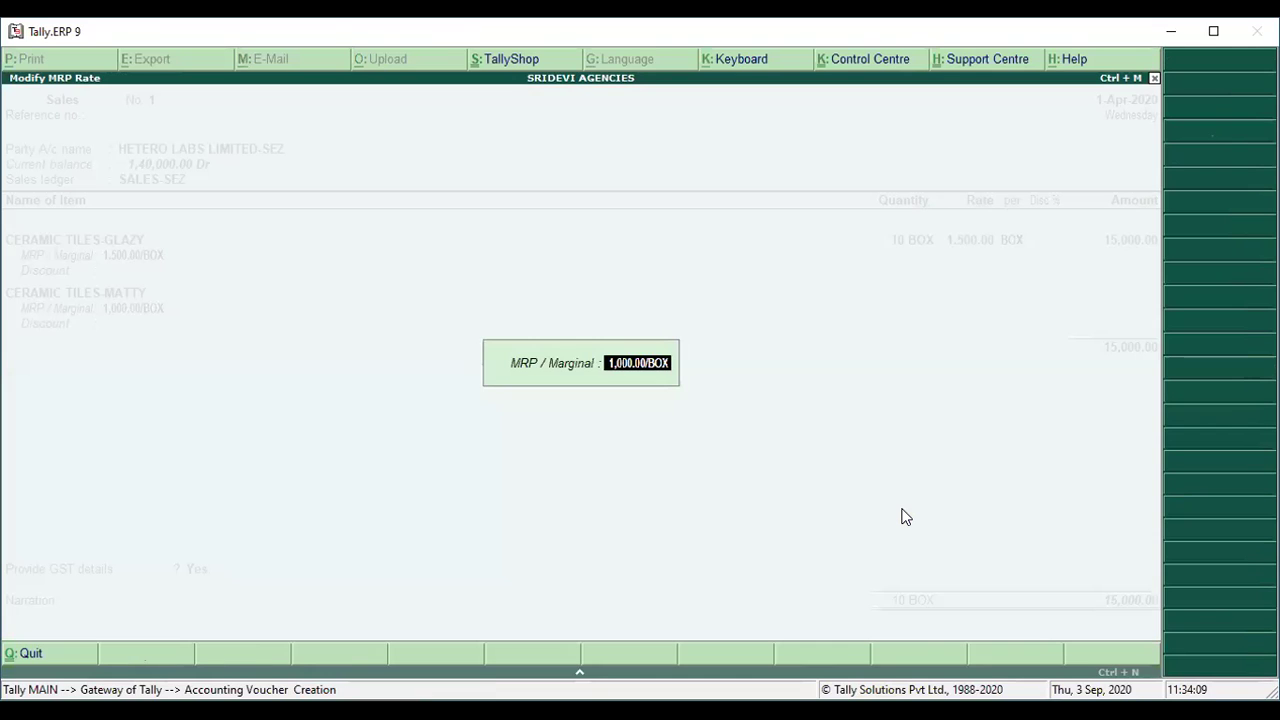
pyautogui.press('Return')
pyautogui.write('10')
pyautogui.press('Return')
pyautogui.press('Return')
pyautogui.write('1,000')
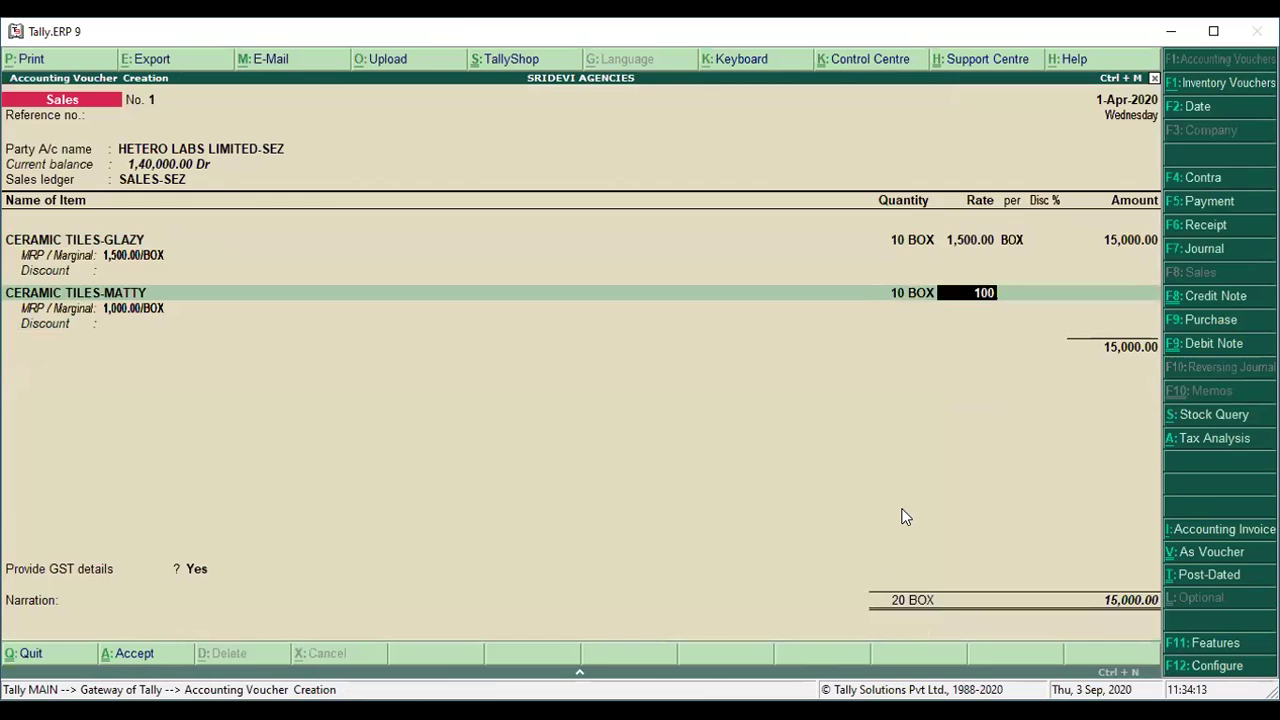
pyautogui.press('Return')
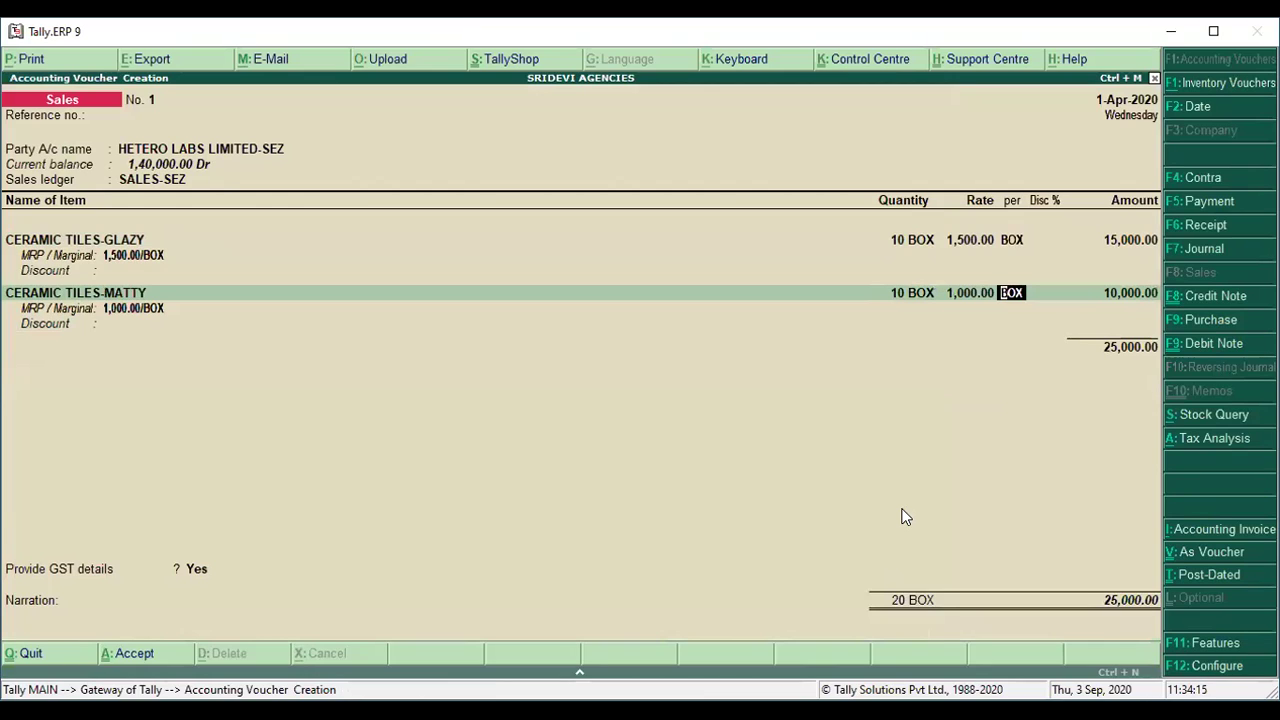
pyautogui.press('Return')
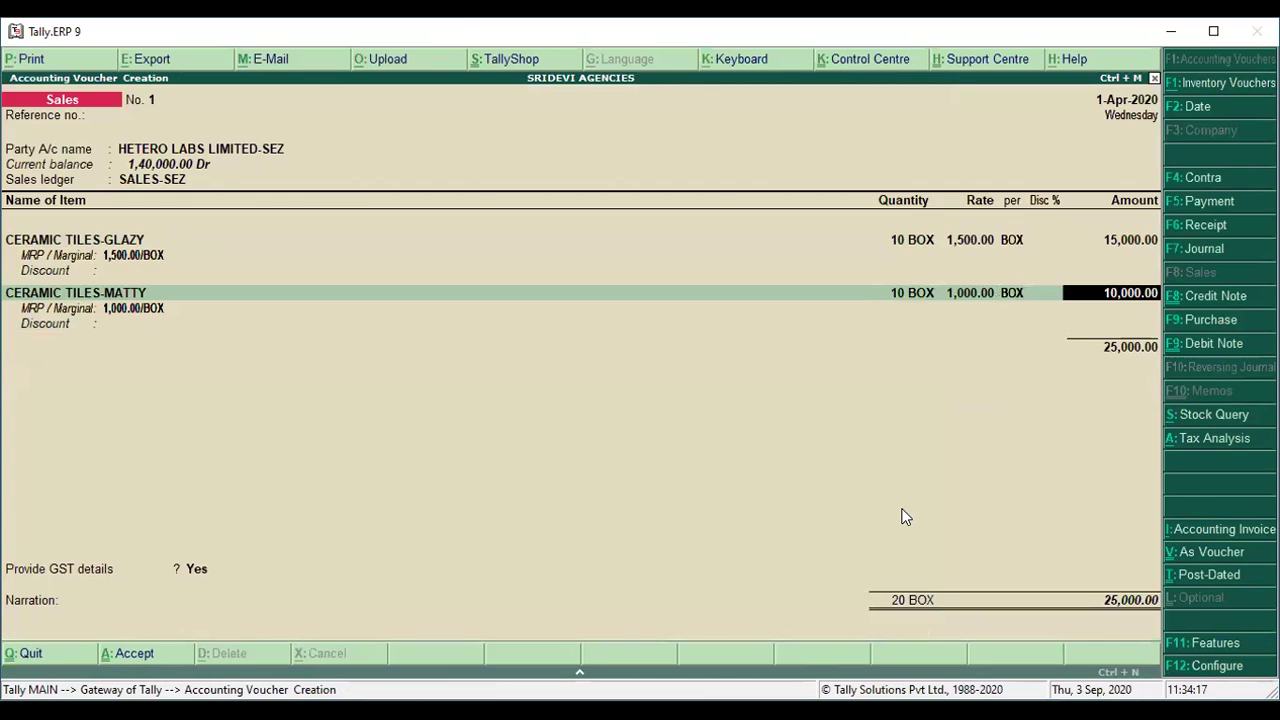
# Step: Finish the item entries and add the Output IGST ledger to the HETERO LABS LIMITED-SEZ sales voucher
pyautogui.press('Return')
pyautogui.press('Return')
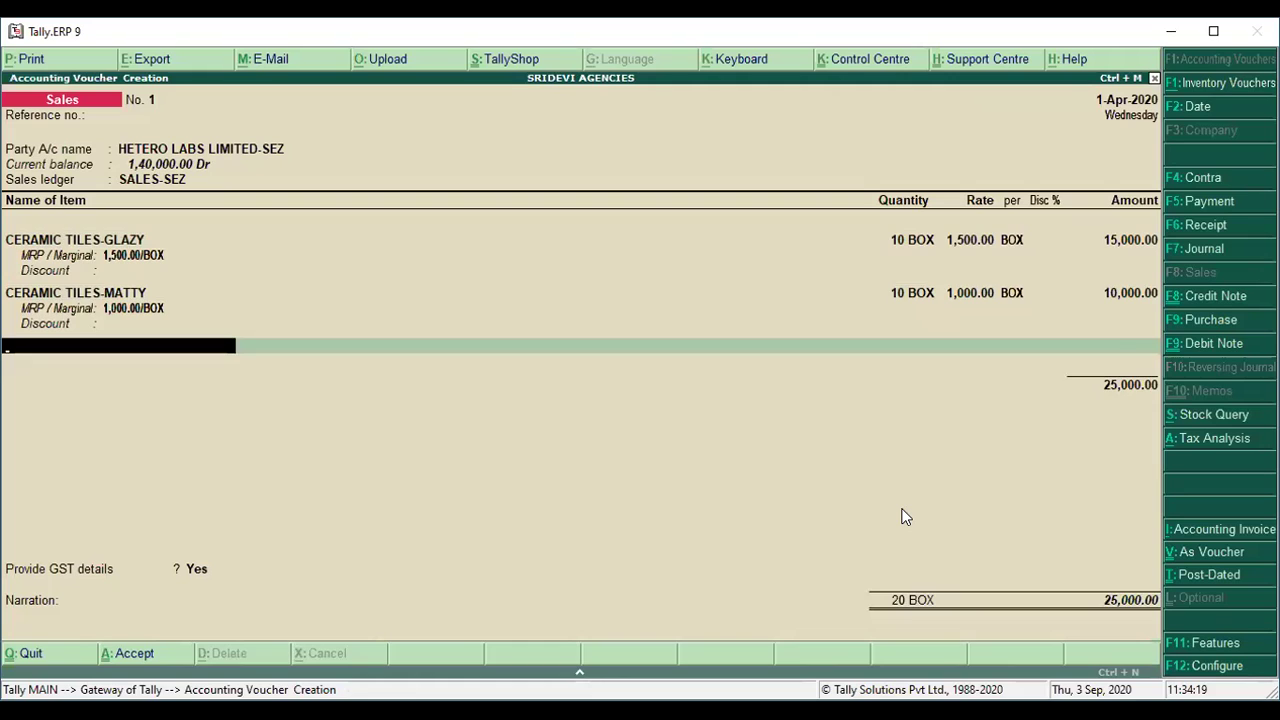
pyautogui.press('Return')
pyautogui.press('Up')
pyautogui.press('Up')
pyautogui.press('Up')
pyautogui.press('Up')
pyautogui.press('Up')
pyautogui.press('Up')
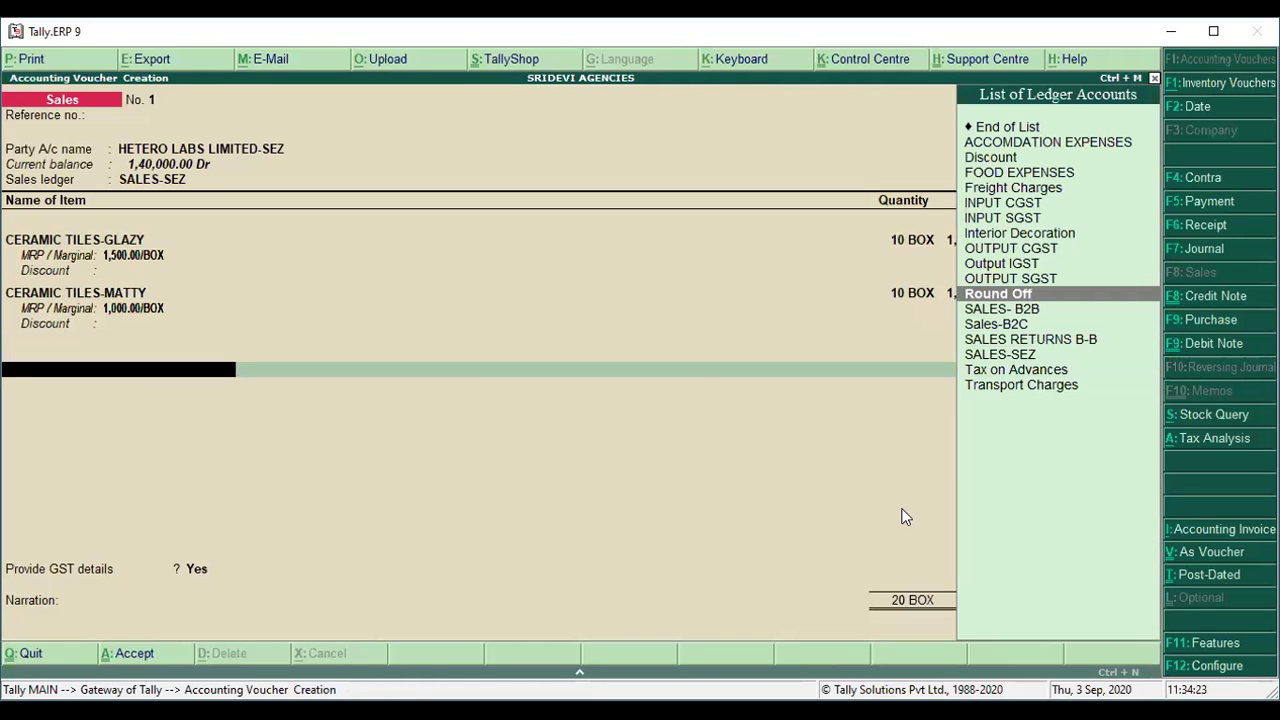
pyautogui.press('Up')
pyautogui.press('Up')
pyautogui.press('Return')
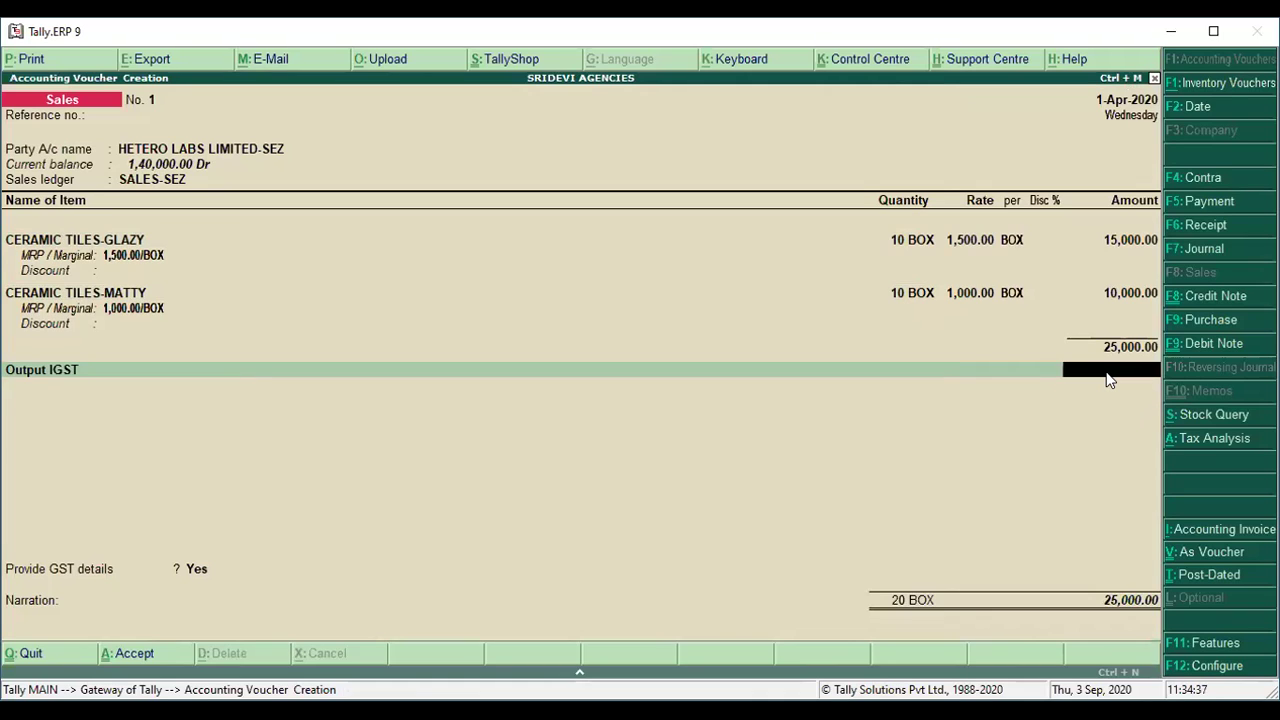
# Step: Save the voucher with the Output IGST amount and shipping bill details blank, and review the saved entry
pyautogui.press('Return')
pyautogui.press('Return')
pyautogui.press('Return')
pyautogui.press('Return')
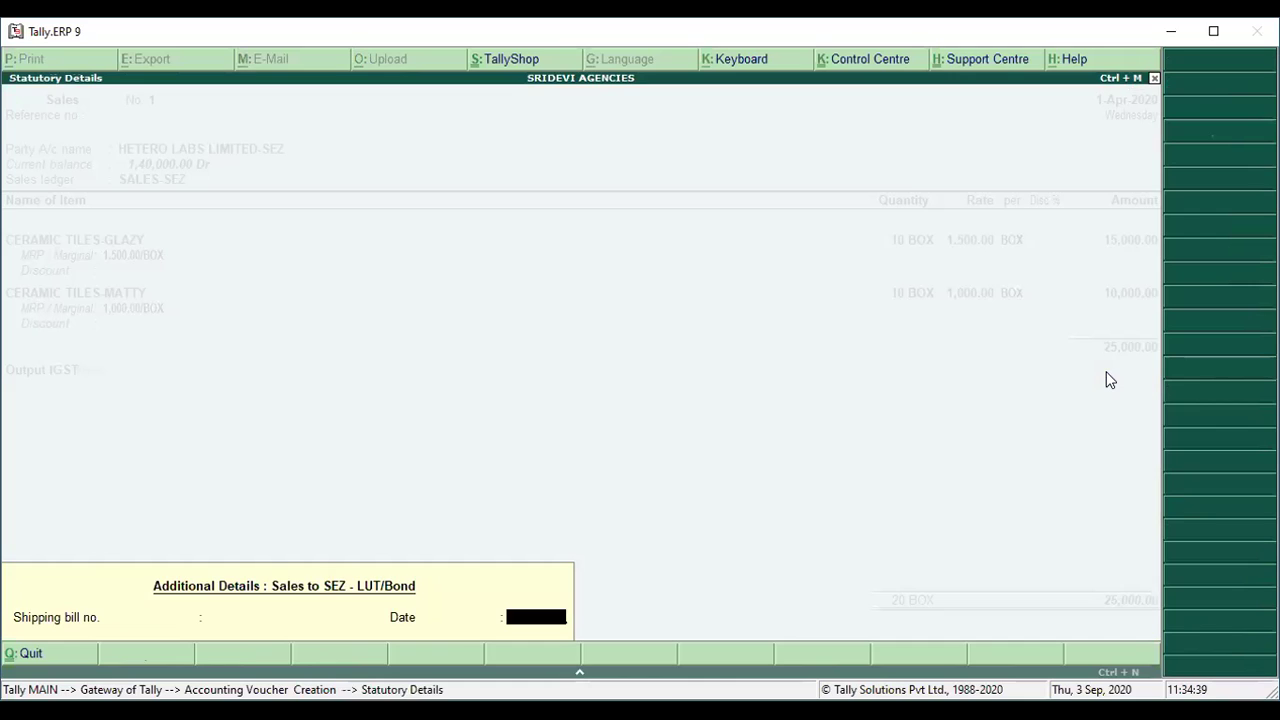
pyautogui.press('Return')
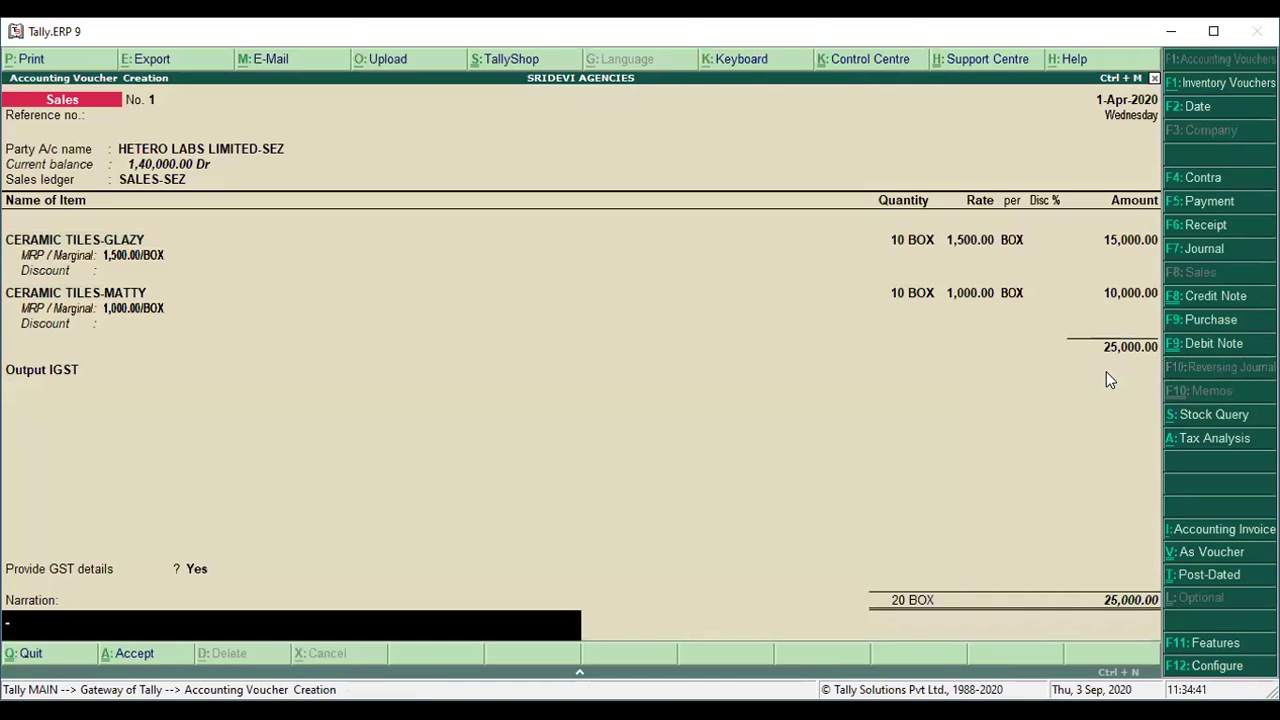
pyautogui.press('Return')
pyautogui.press('Return')
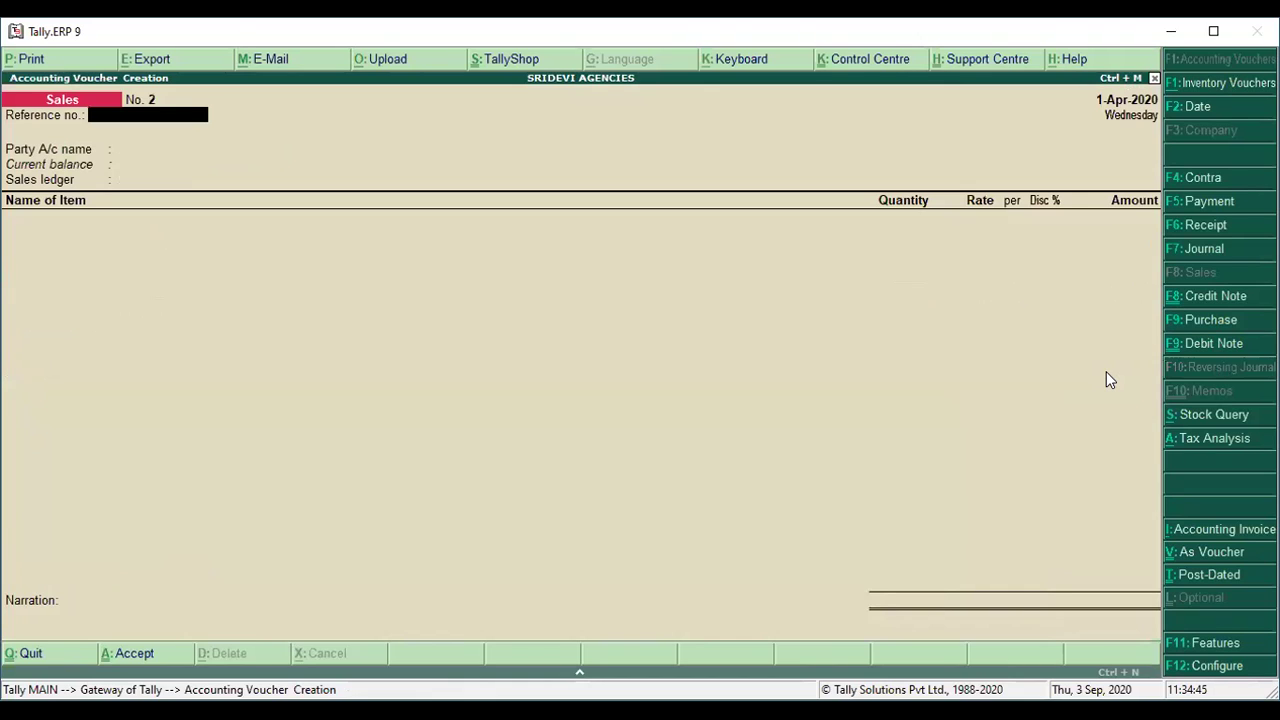
pyautogui.press('pageup')
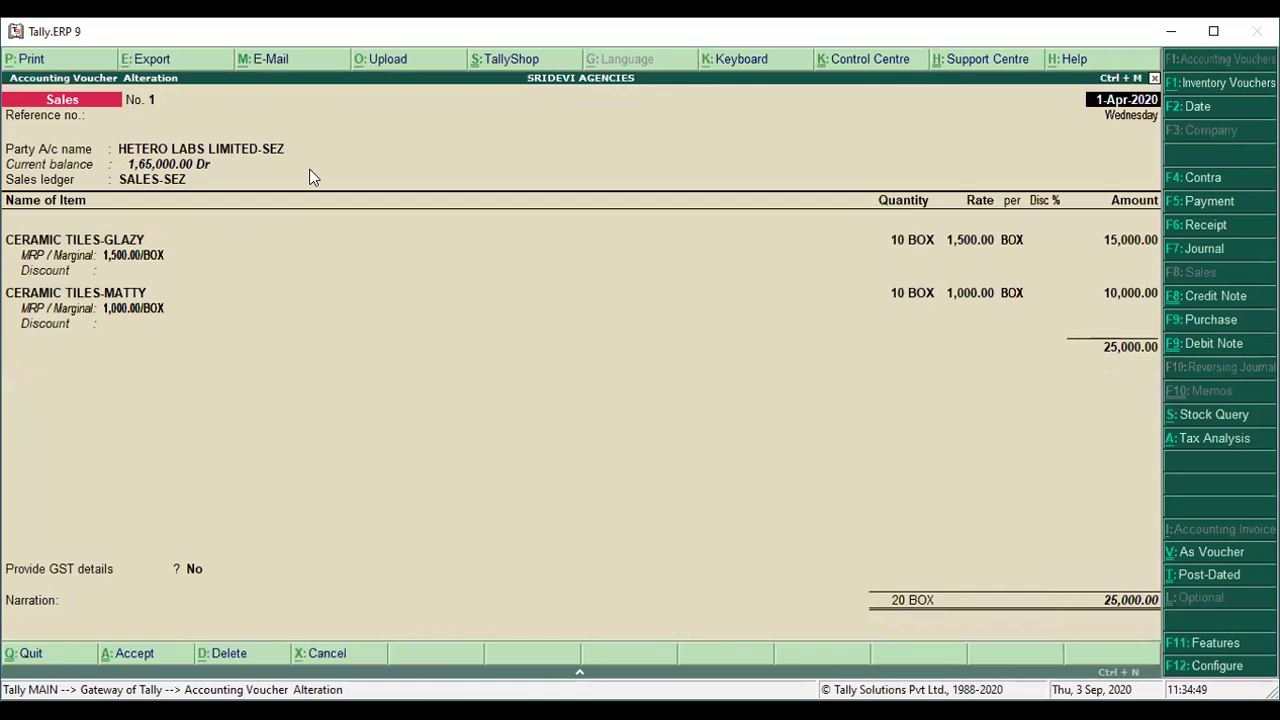
pyautogui.press('pagedown')
# Step: Select SUNDARAM ALLOYS LIMITED-SEZ as the new sales voucher's party account and accept its existing supplementary details
pyautogui.press('Return')
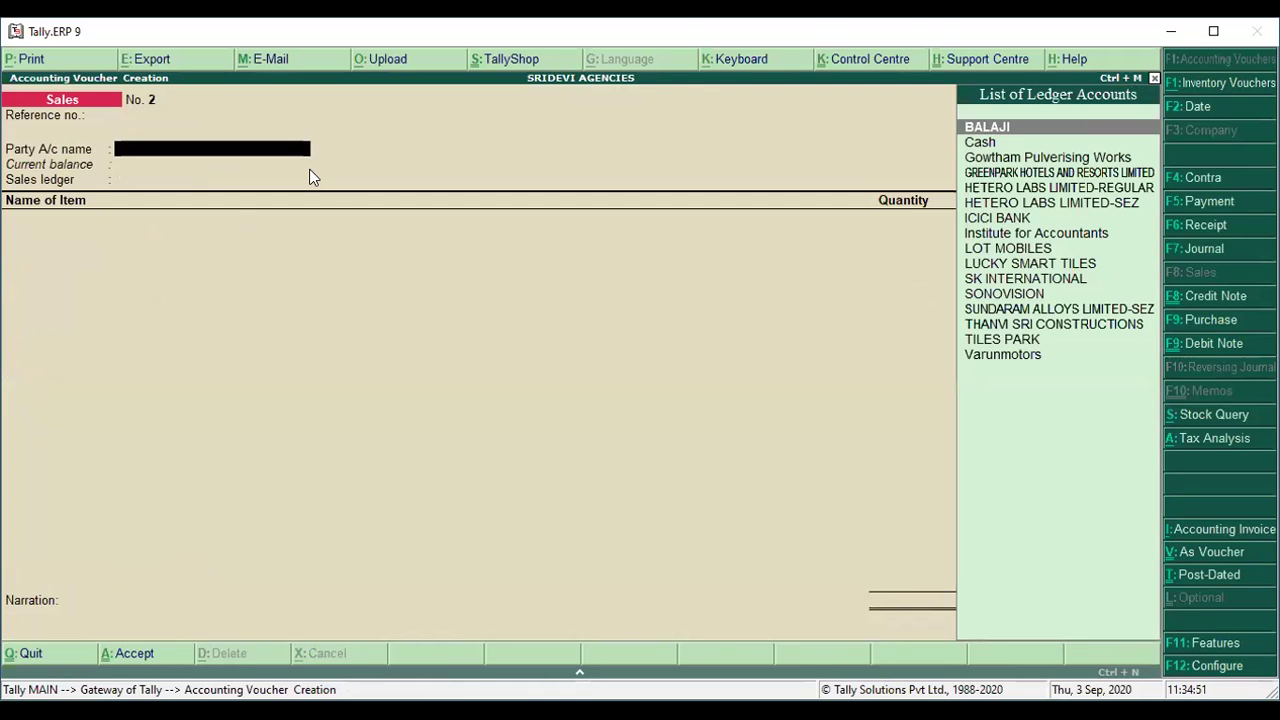
pyautogui.press('Down')
pyautogui.press('Down')
pyautogui.press('Down')
pyautogui.press('Down')
pyautogui.press('Down')
pyautogui.press('Down')
pyautogui.press('Down')
pyautogui.press('Down')
pyautogui.press('Down')
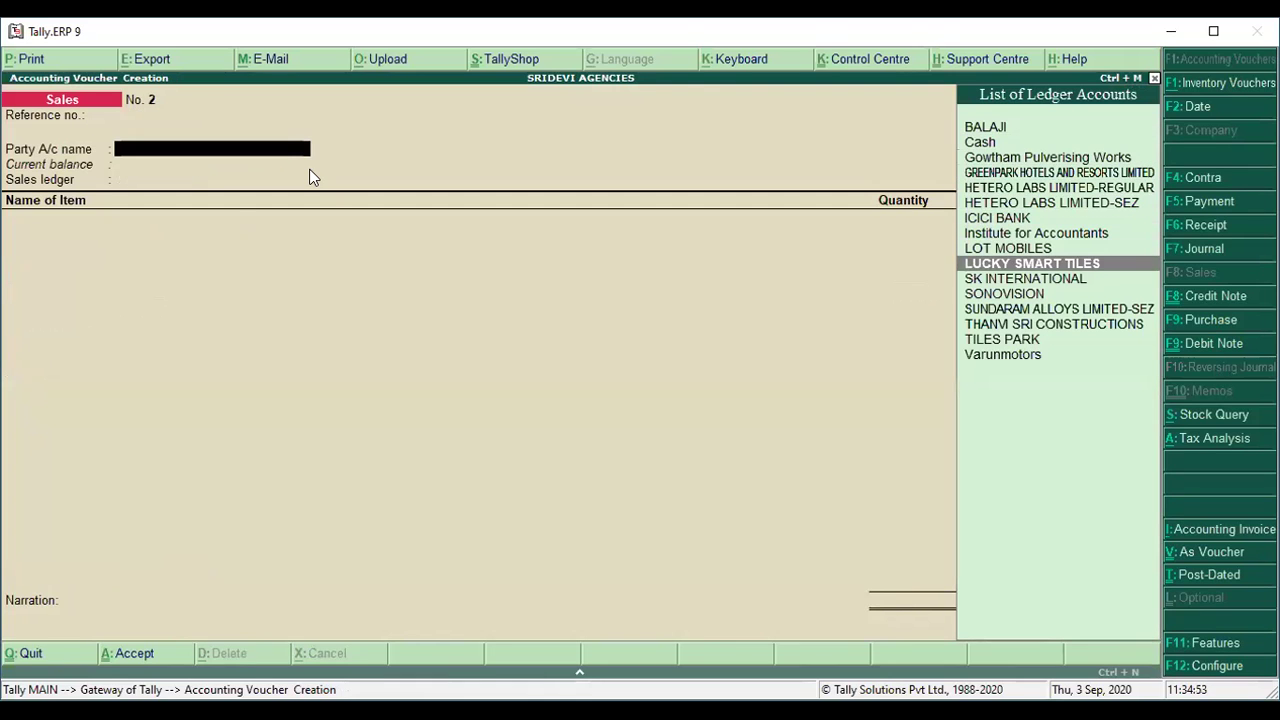
pyautogui.press('Down')
pyautogui.press('Down')
pyautogui.press('Down')
pyautogui.press('Return')
pyautogui.press('Return')
pyautogui.press('Return')
pyautogui.press('Return')
pyautogui.press('Return')
pyautogui.press('Return')
pyautogui.press('Return')
pyautogui.press('Return')
pyautogui.press('Return')
pyautogui.press('Return')
pyautogui.press('Return')
pyautogui.press('Return')
pyautogui.press('Return')
pyautogui.press('Return')
pyautogui.press('Return')
pyautogui.press('Return')
pyautogui.press('Return')
pyautogui.press('Return')
pyautogui.press('Return')
pyautogui.press('Return')
pyautogui.press('Return')
pyautogui.press('Return')
pyautogui.press('Return')
pyautogui.press('Return')
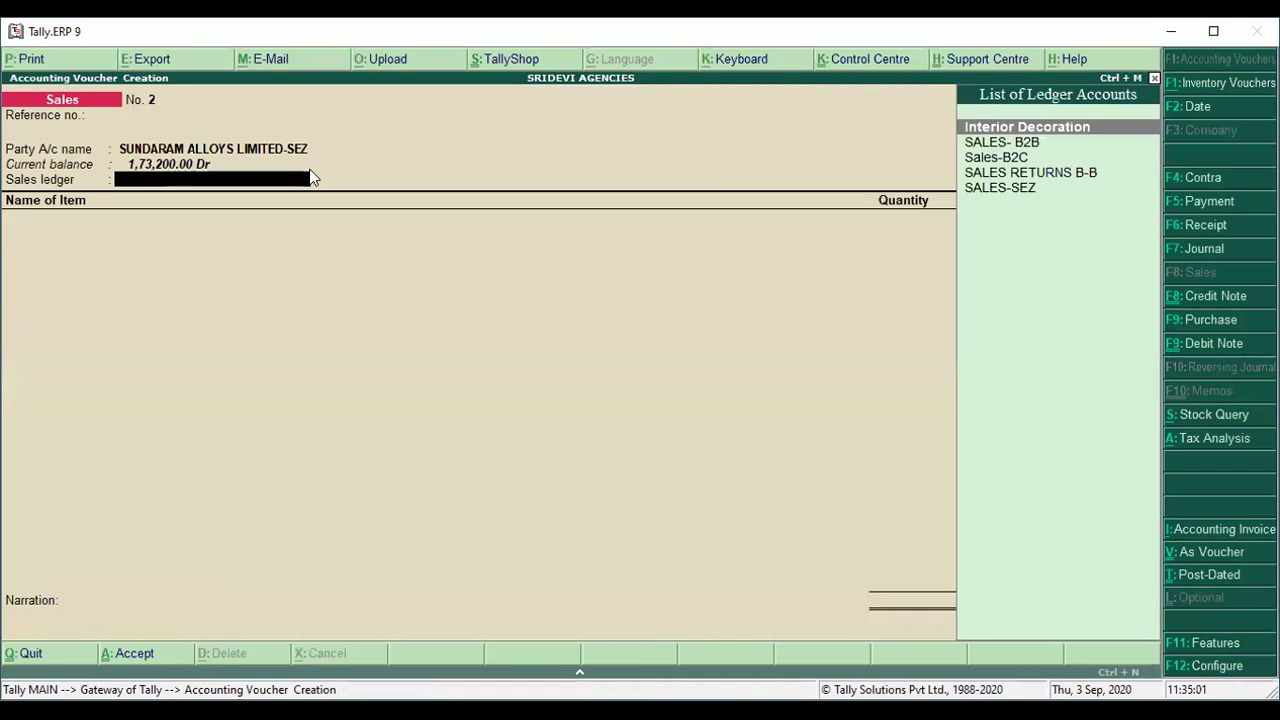
# Step: Choose SALES-SEZ as the sales ledger with Sales to SEZ - Taxable as the nature of transaction
pyautogui.press('Down')
pyautogui.press('Down')
pyautogui.press('Down')
pyautogui.press('Down')
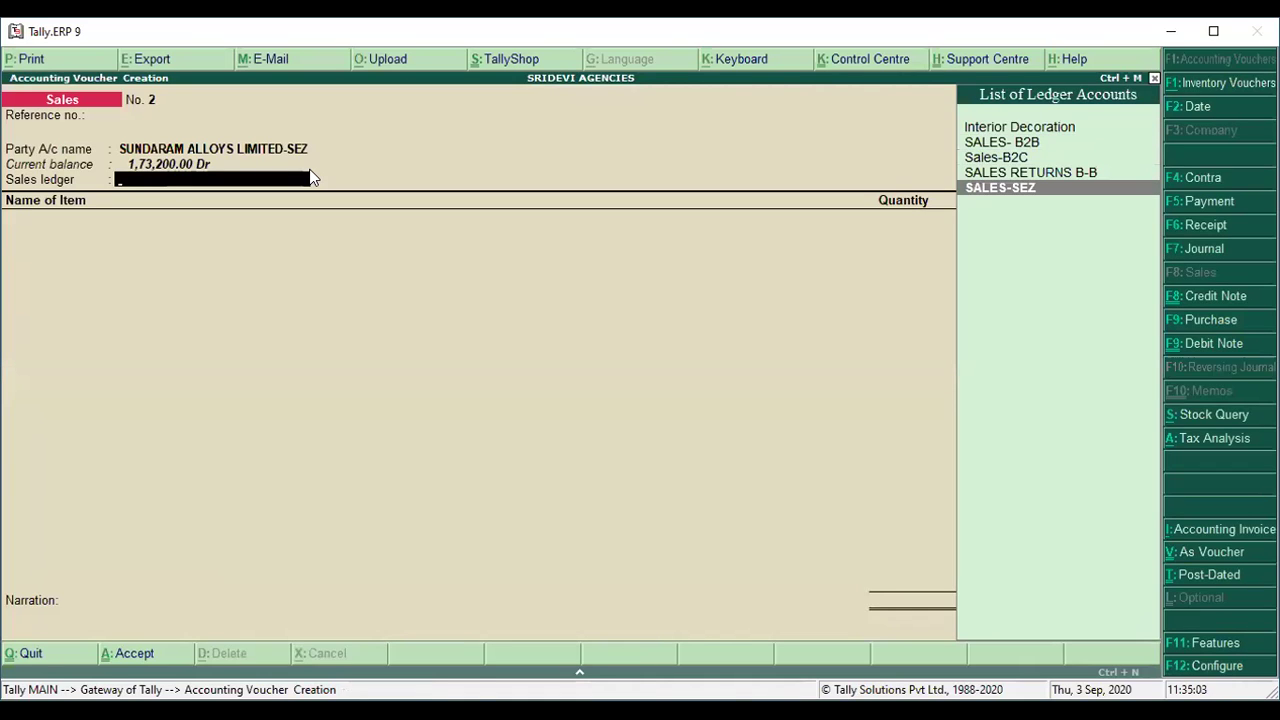
pyautogui.press('Return')
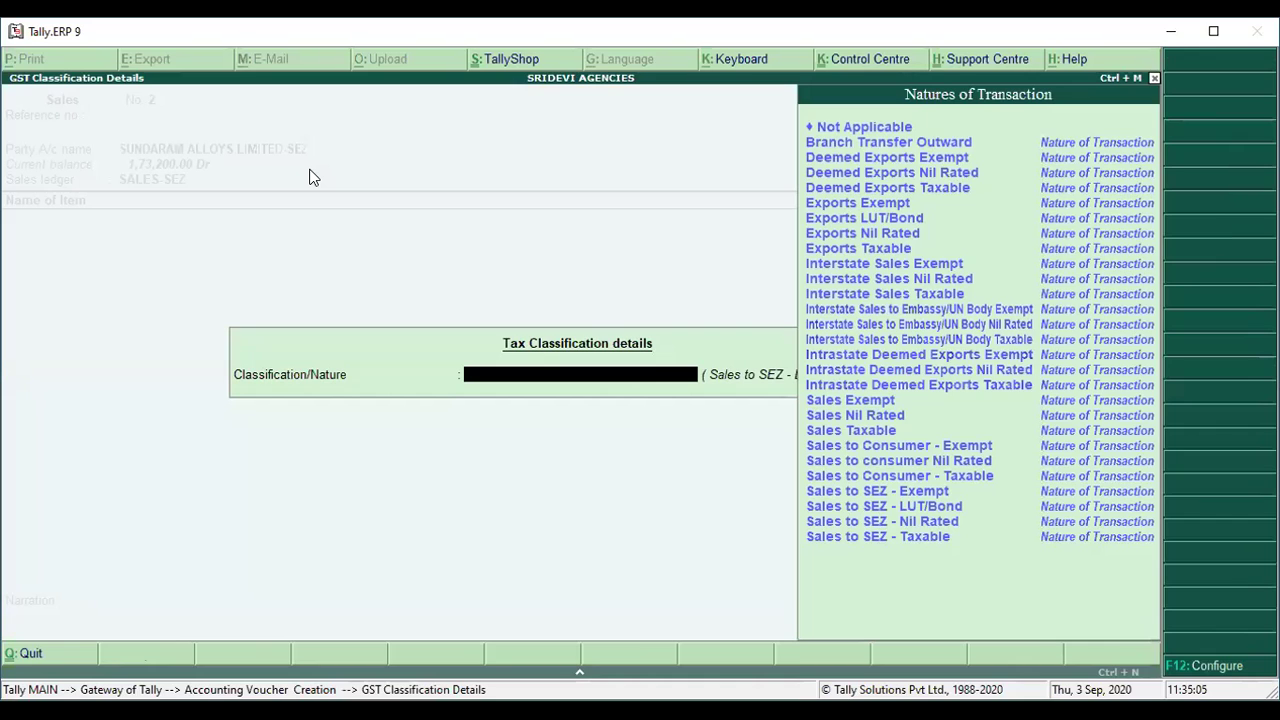
pyautogui.press('Down')
pyautogui.press('Down')
pyautogui.press('Down')
pyautogui.press('Down')
pyautogui.press('Down')
pyautogui.press('Down')
pyautogui.press('Down')
pyautogui.press('Down')
pyautogui.press('Down')
pyautogui.press('Down')
pyautogui.press('Down')
pyautogui.press('Down')
pyautogui.press('Down')
pyautogui.press('Down')
pyautogui.press('Down')
pyautogui.press('Down')
pyautogui.press('Down')
pyautogui.press('Down')
pyautogui.press('Down')
pyautogui.press('Down')
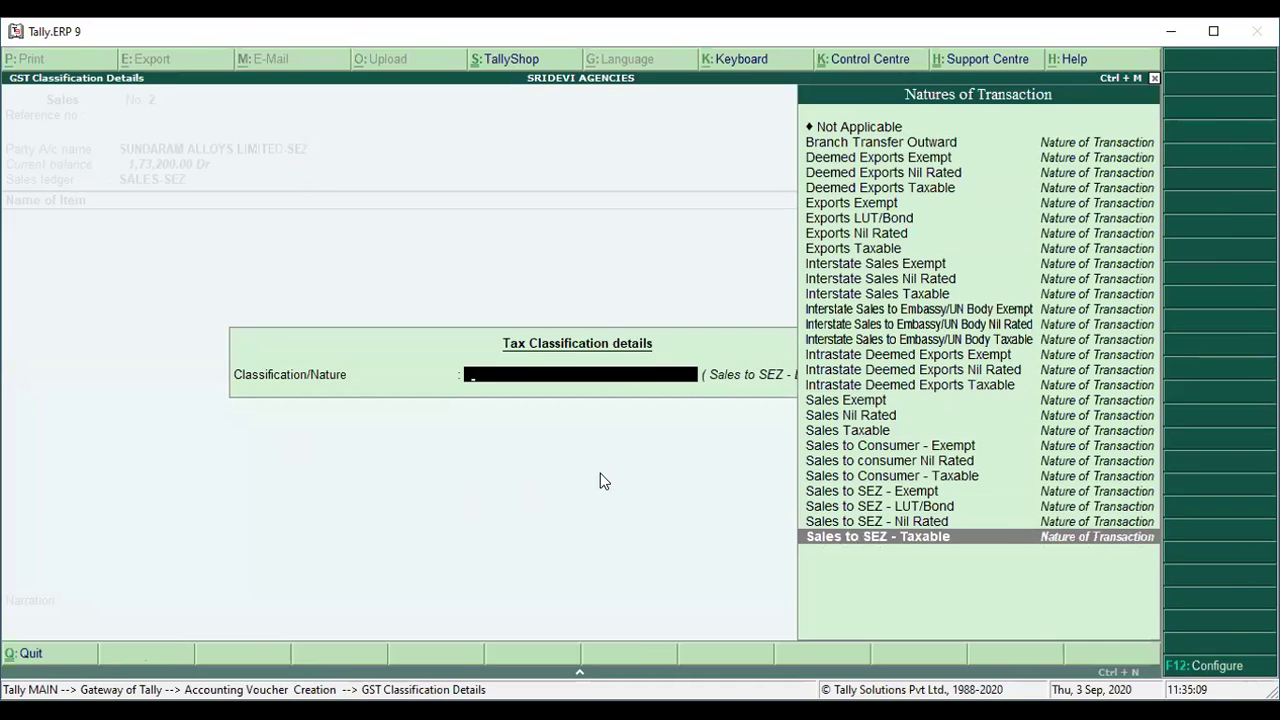
pyautogui.click(900, 540)
pyautogui.press('Down')
pyautogui.press('Up')
pyautogui.press('Return')
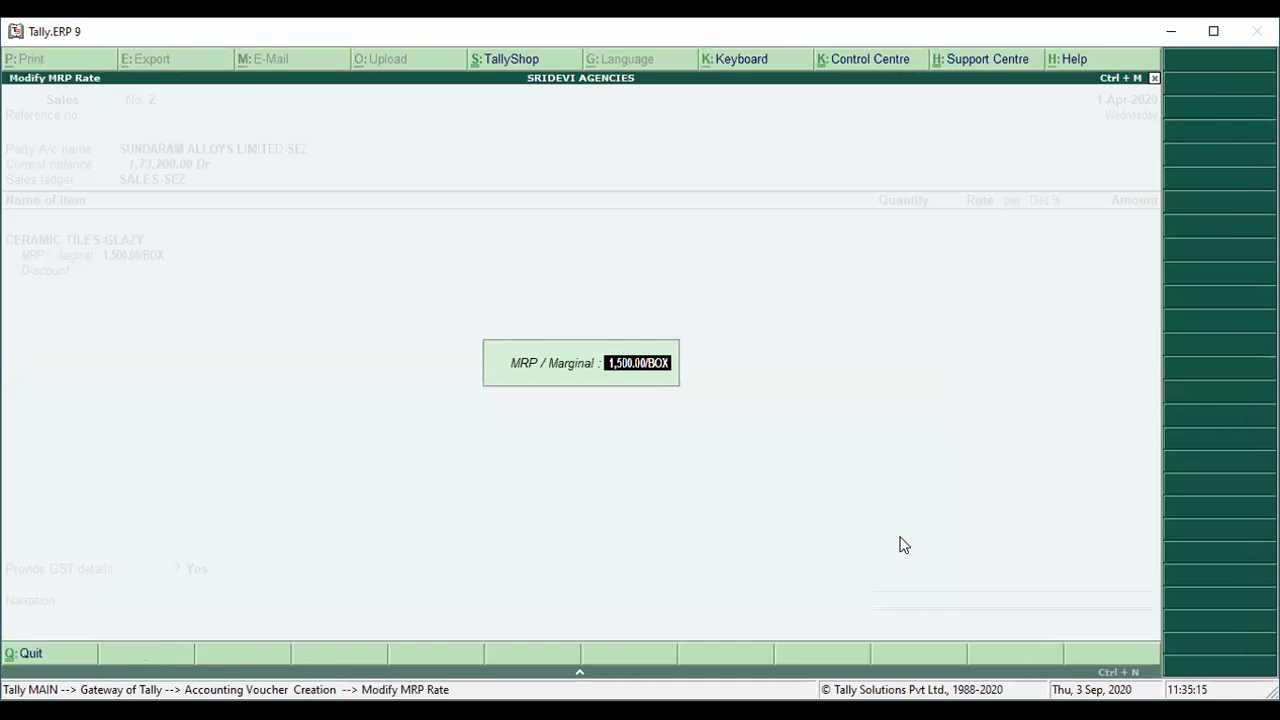
# Step: Enter 10 boxes of CERAMIC TILES-GLAZY at a rate of 1,500 in the SUNDARAM ALLOYS LIMITED-SEZ voucher
pyautogui.press('Return')
pyautogui.write('10')
pyautogui.press('Return')
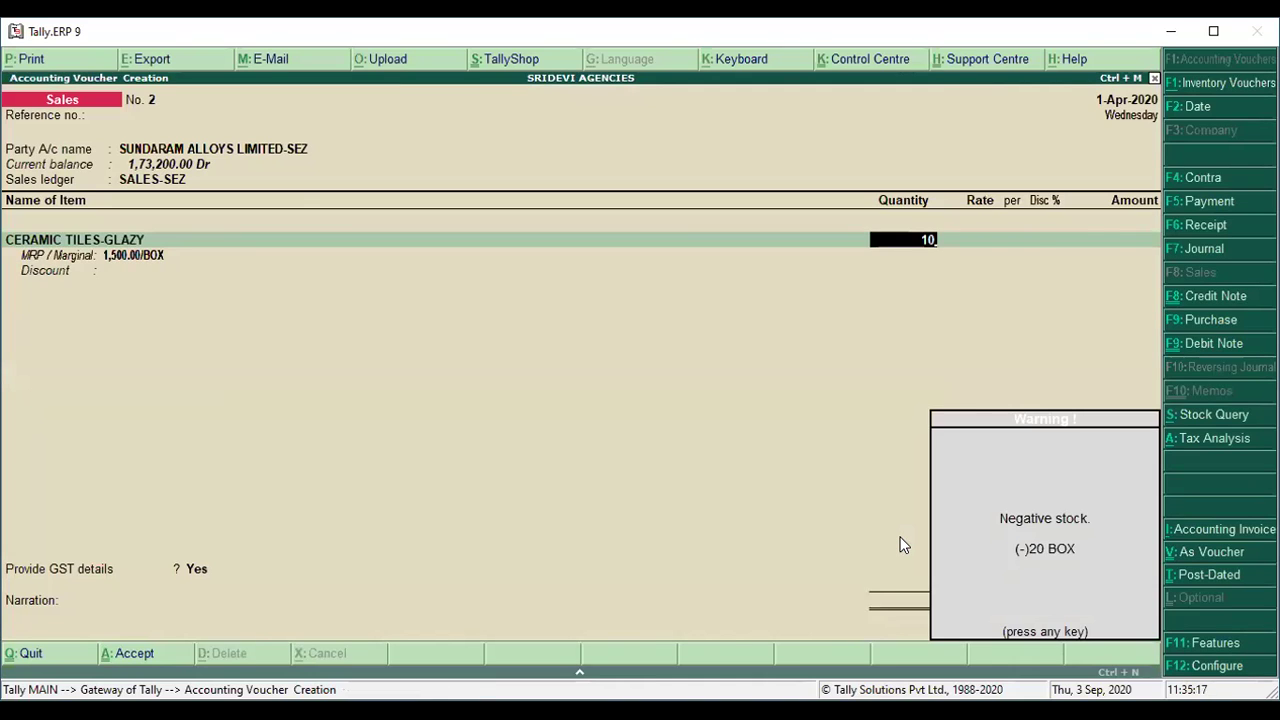
pyautogui.press('Return')
pyautogui.press('Return')
pyautogui.press('Return')
pyautogui.press('Return')
pyautogui.press('Return')
pyautogui.press('Return')
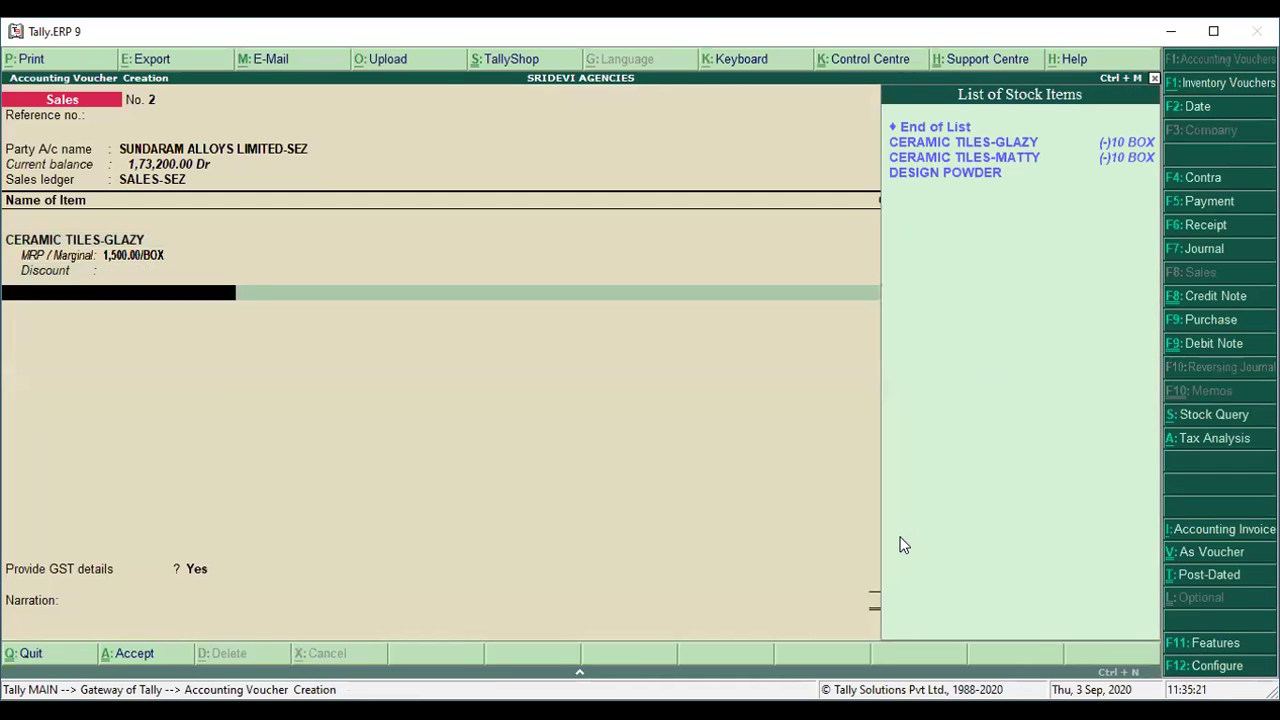
# Step: Add 10 boxes of CERAMIC TILES-MATTY at a rate of 1,000 to the SUNDARAM ALLOYS LIMITED-SEZ voucher, without a discount
pyautogui.press('Down')
pyautogui.press('Down')
pyautogui.press('Up')
pyautogui.press('Down')
pyautogui.press('Return')
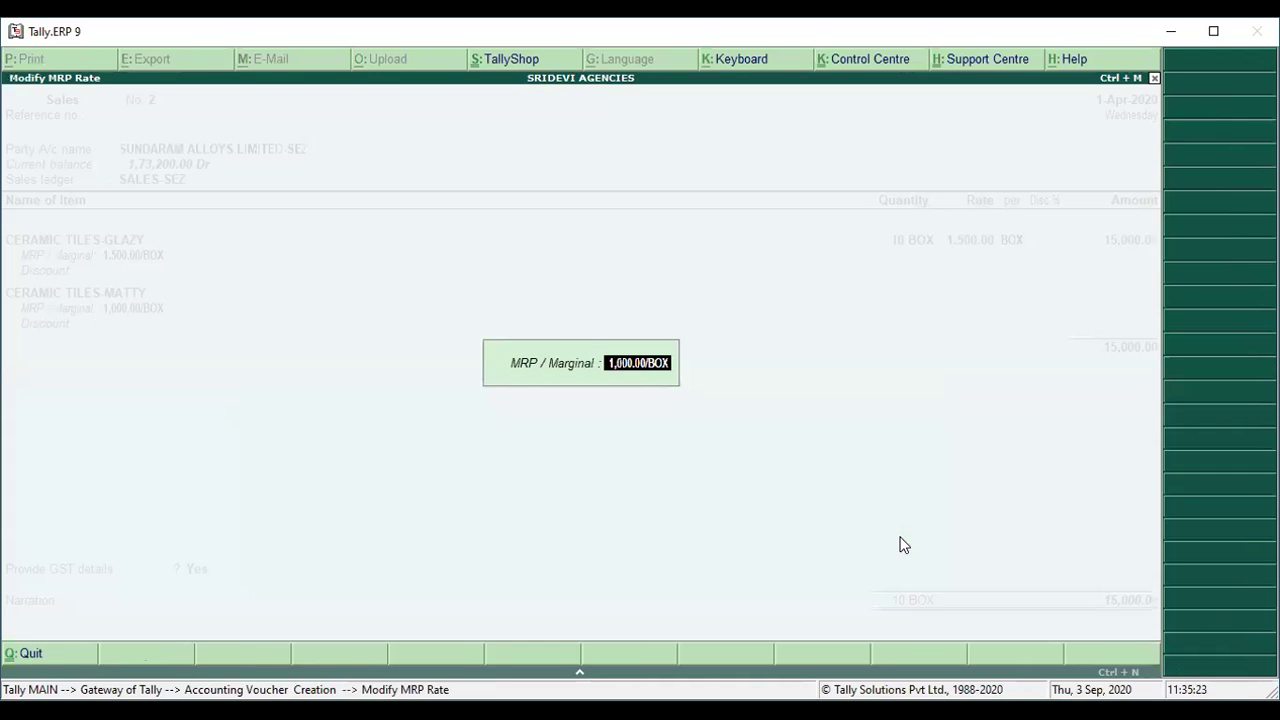
pyautogui.press('Return')
pyautogui.write('10')
pyautogui.press('Return')
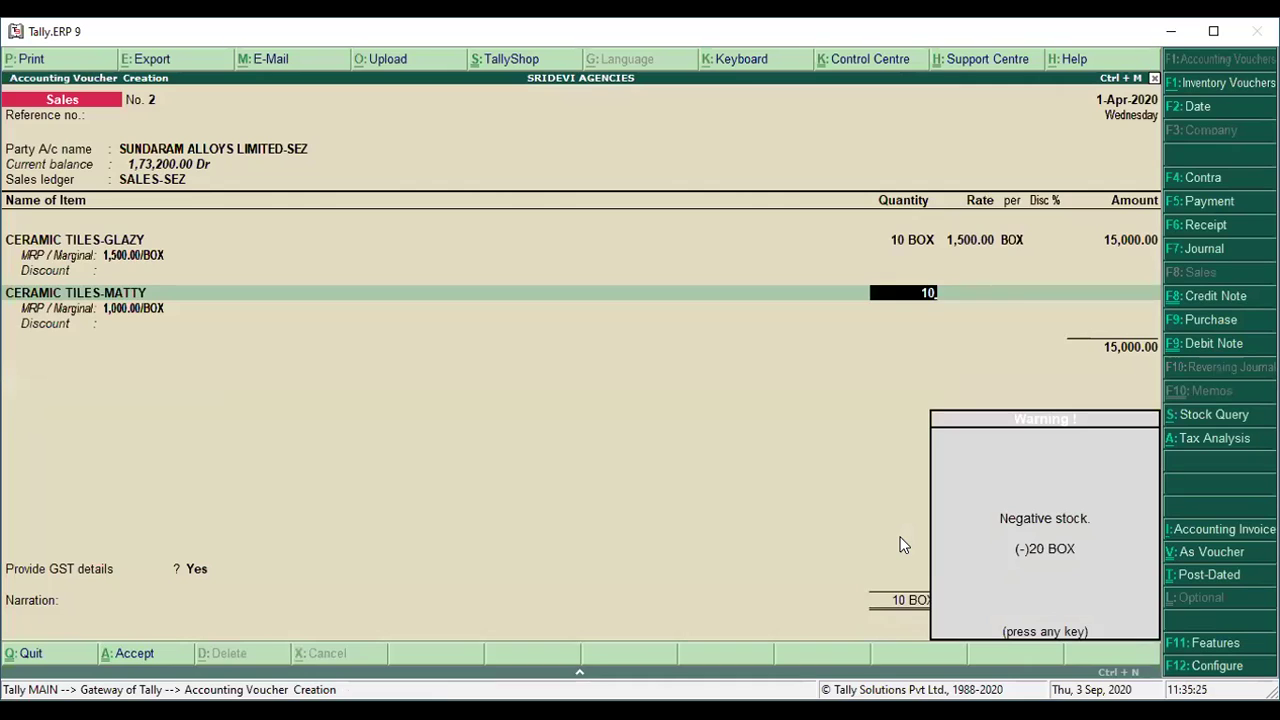
pyautogui.press('Return')
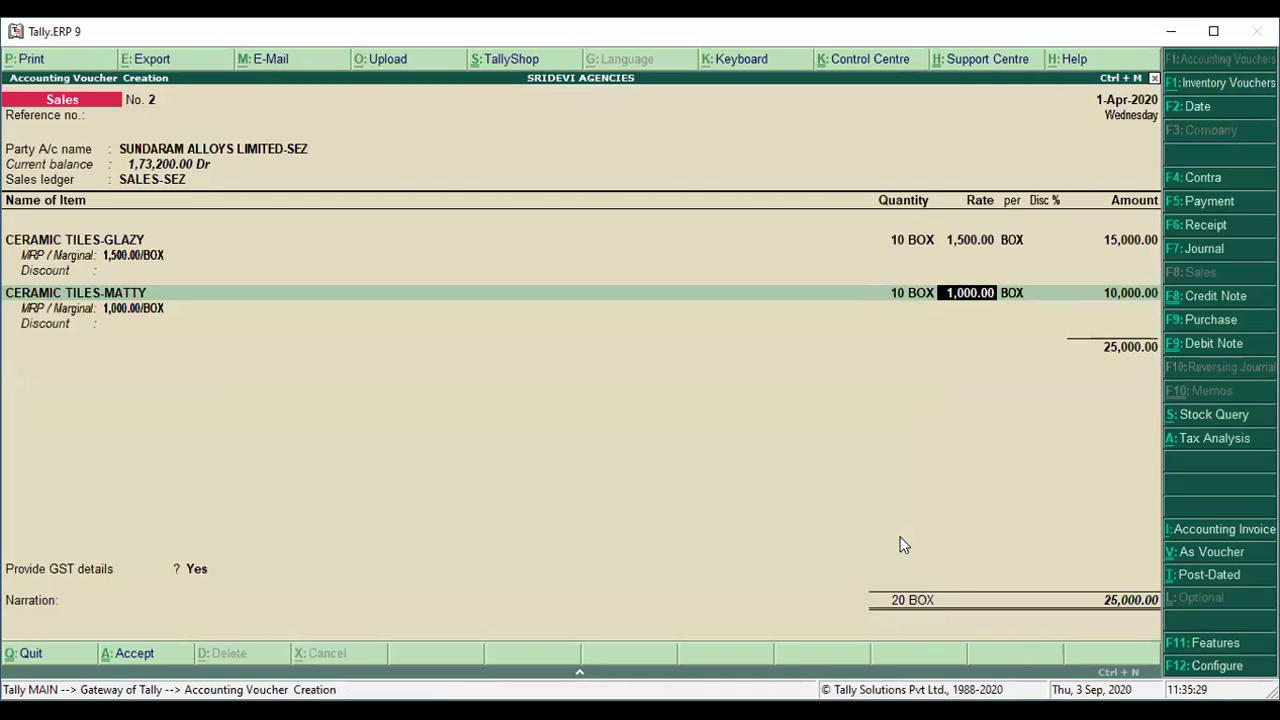
pyautogui.press('Return')
pyautogui.press('Return')
pyautogui.press('Return')
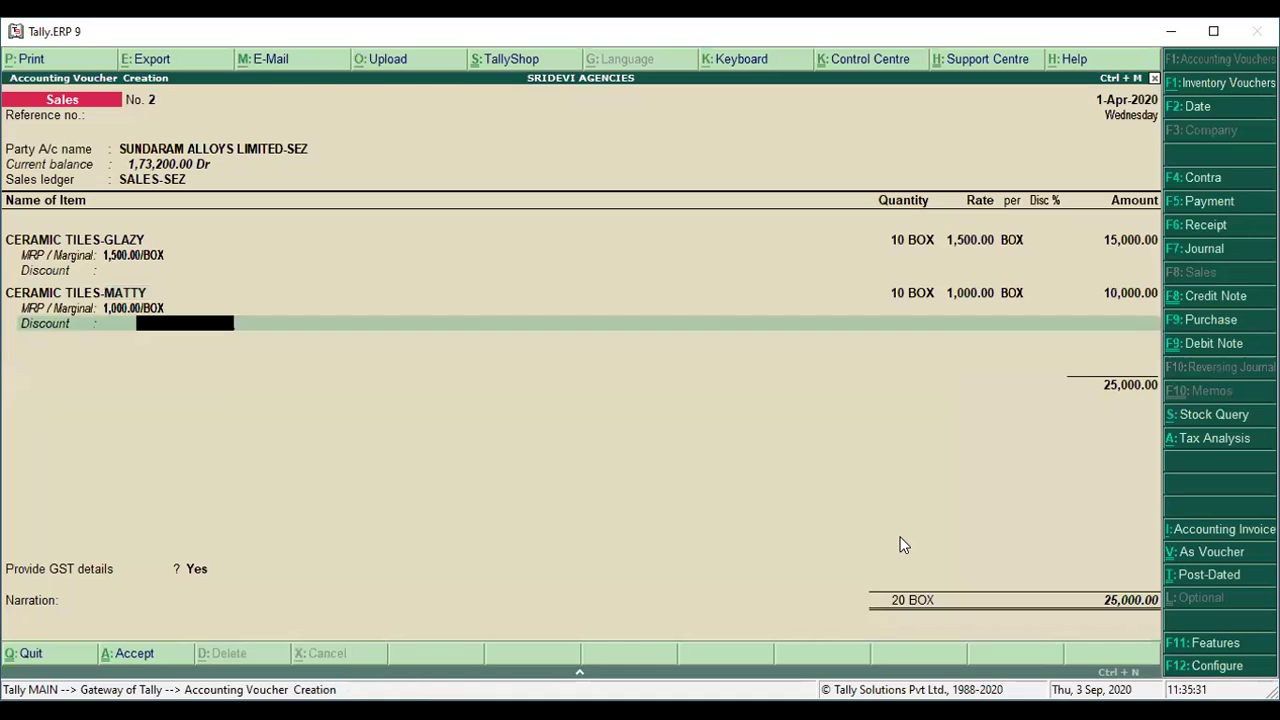
pyautogui.press('Return')
# Step: End the item list and add the Output IGST ledger to the taxable SEZ sales voucher
pyautogui.press('Return')
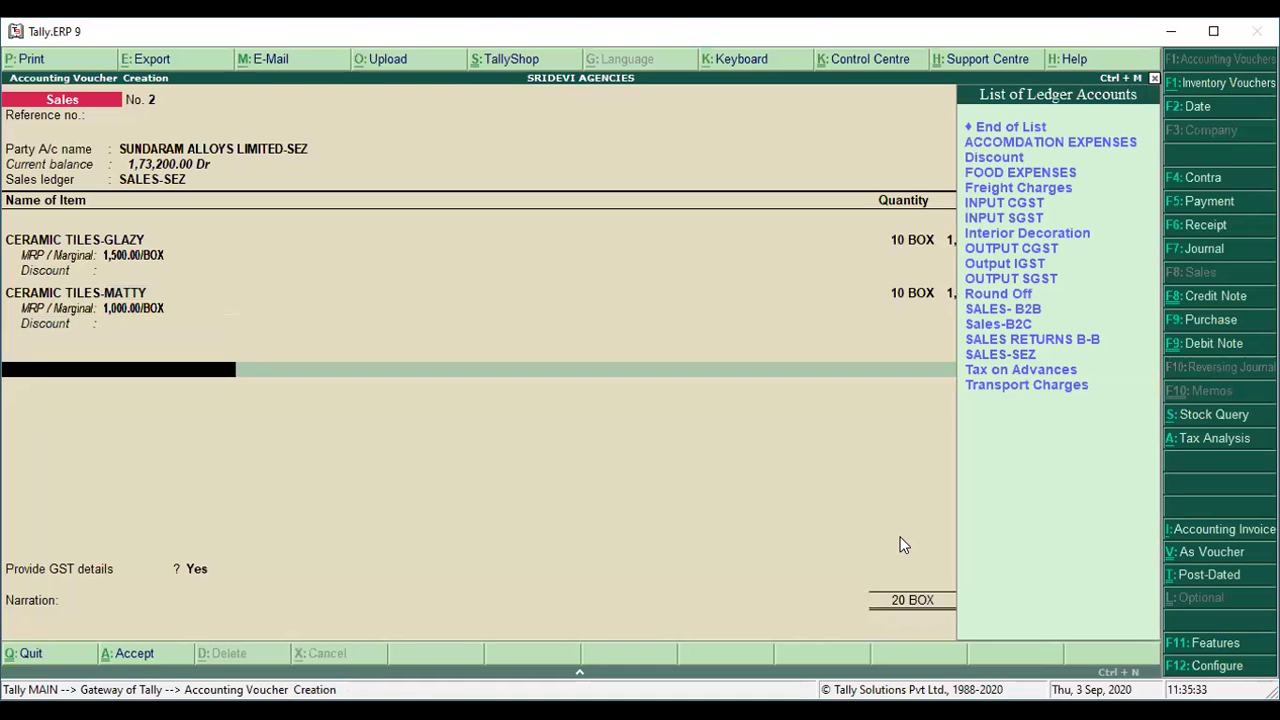
pyautogui.press('Up')
pyautogui.press('Up')
pyautogui.press('Up')
pyautogui.press('Up')
pyautogui.press('Up')
pyautogui.press('Up')
pyautogui.press('Up')
pyautogui.press('Up')
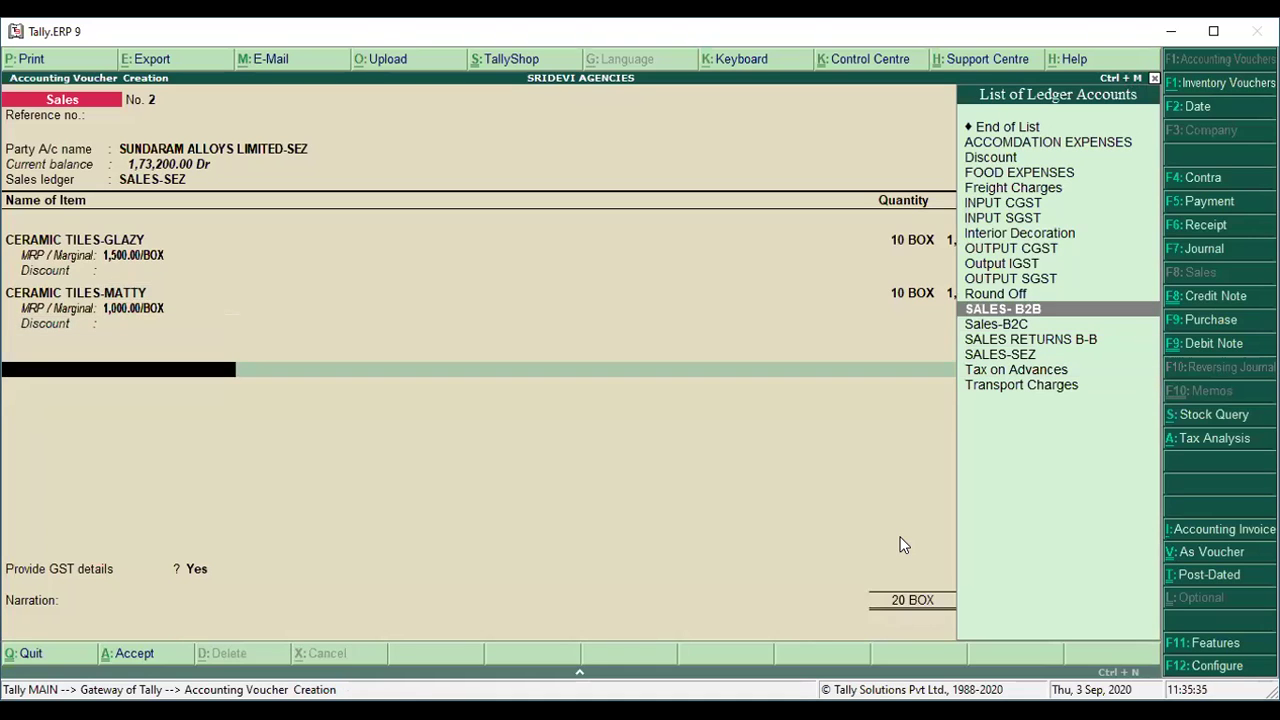
pyautogui.press('Up')
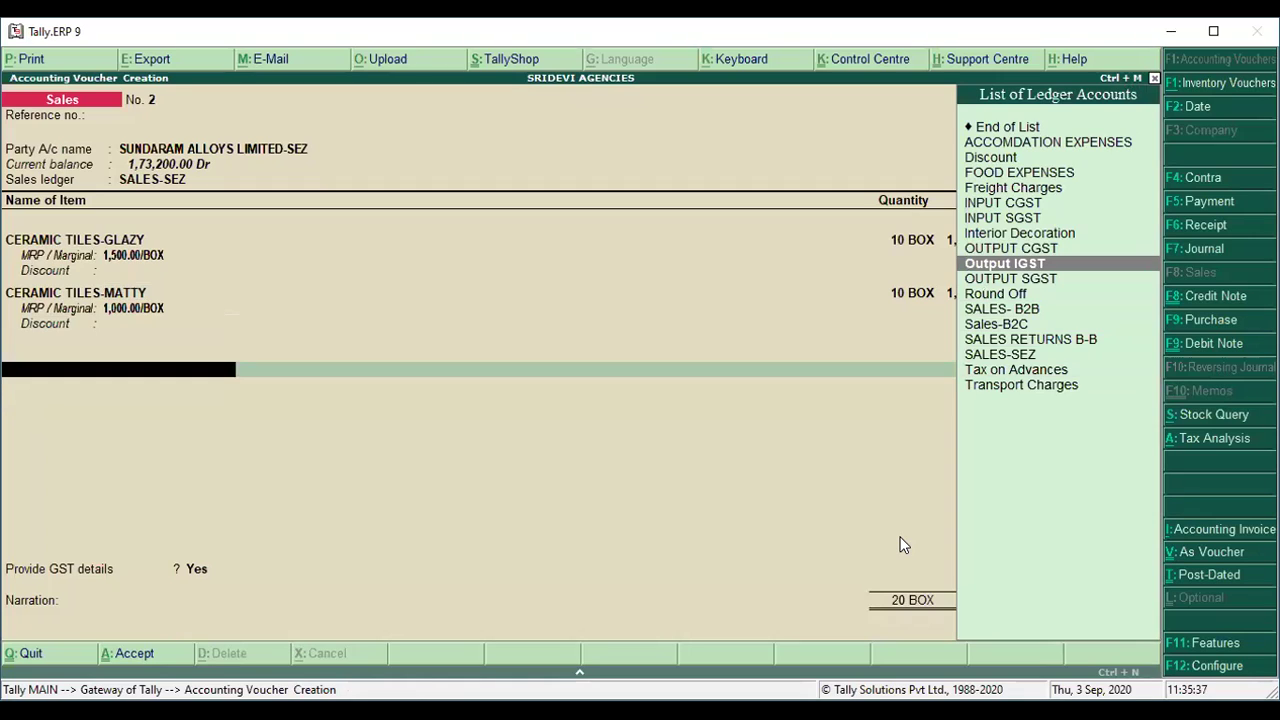
pyautogui.press('Return')
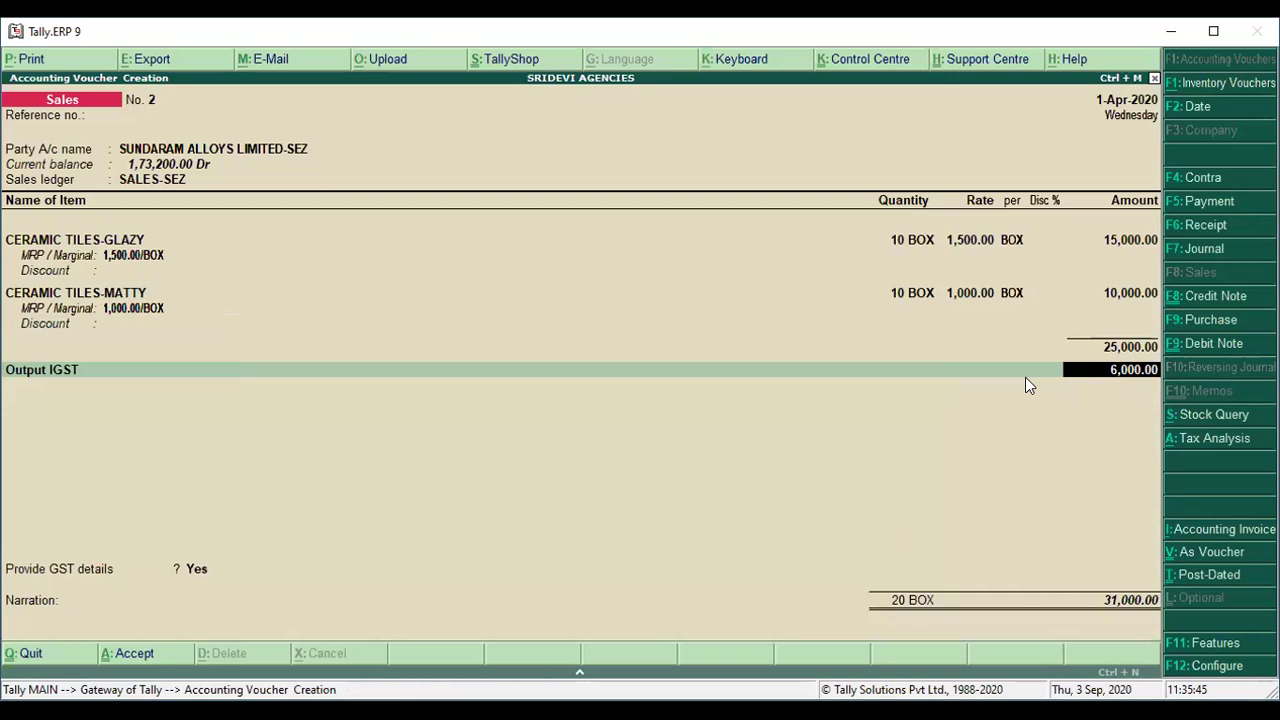
# Step: Accept the calculated Output IGST, leave the shipping bill details and narration blank, and save the sales voucher
pyautogui.press('Return')
pyautogui.press('Return')
pyautogui.press('Return')
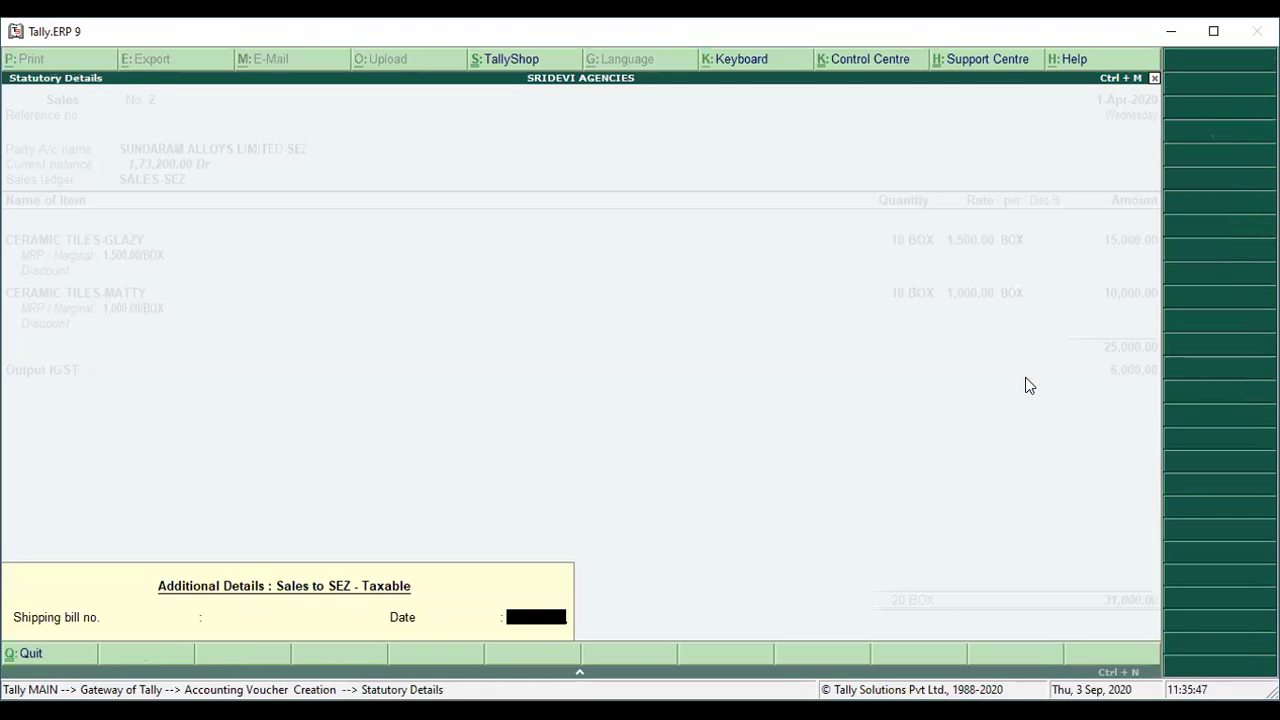
pyautogui.press('Return')
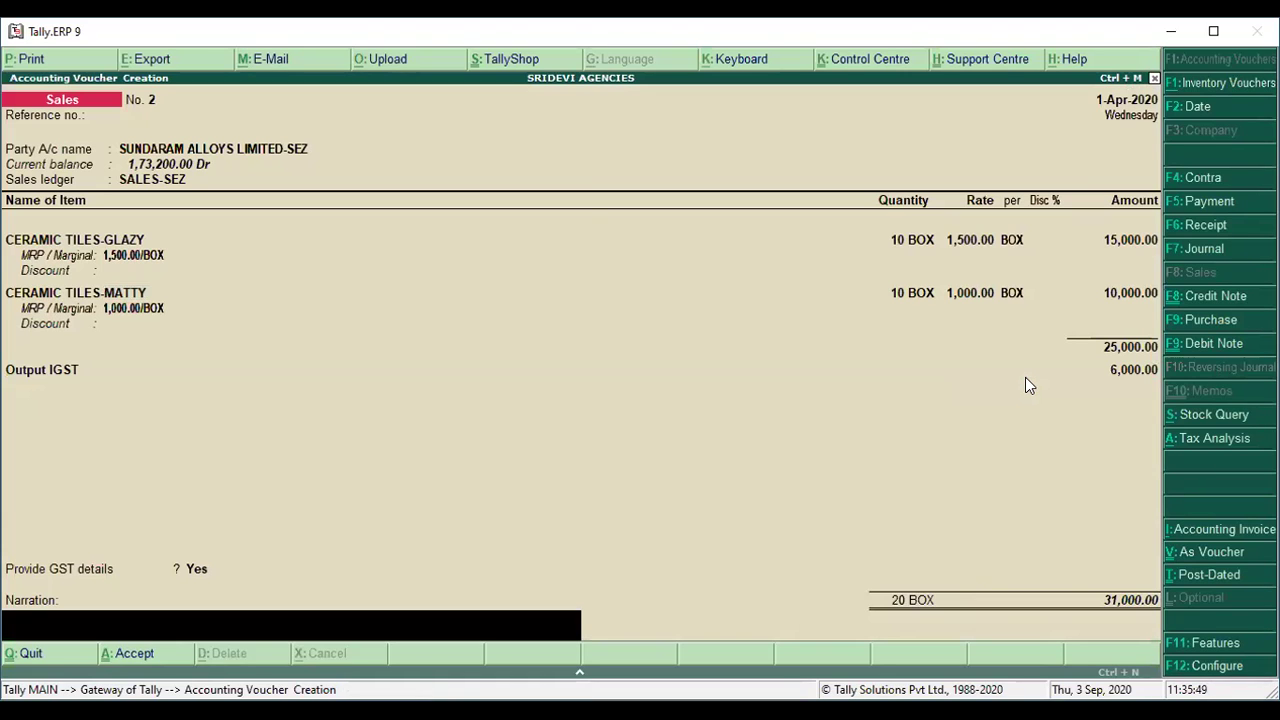
pyautogui.press('Return')
pyautogui.press('y')
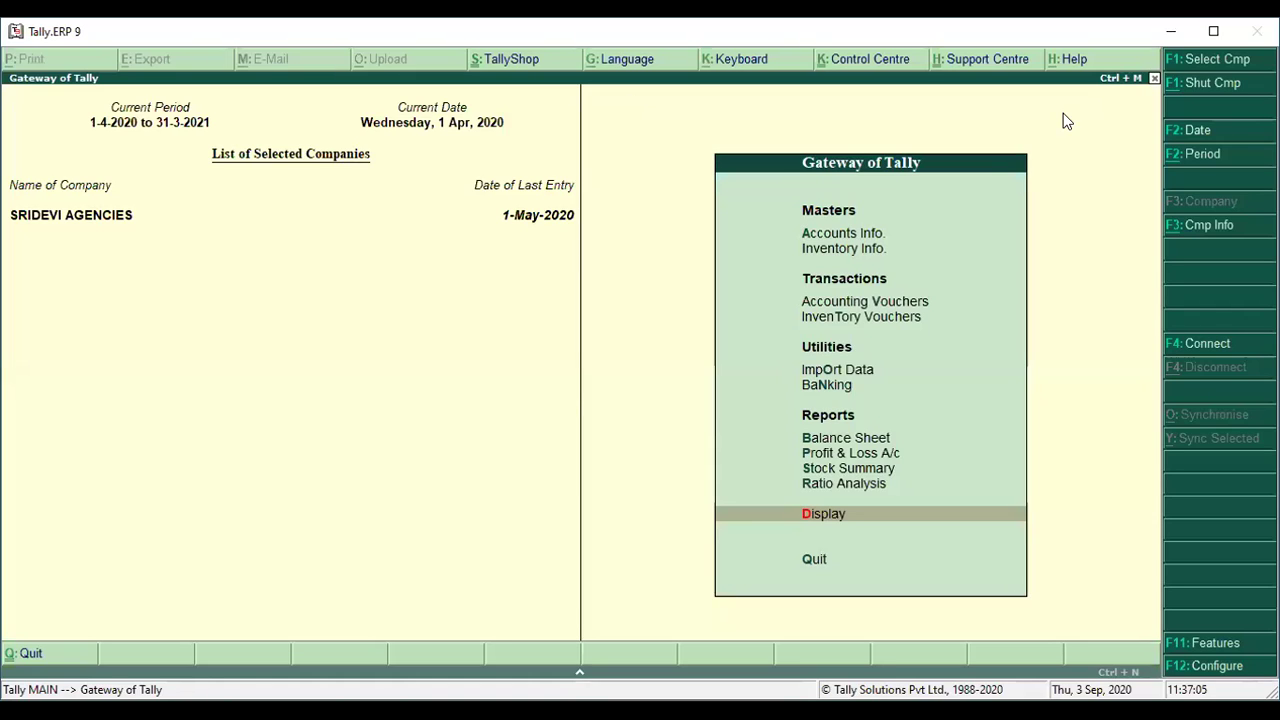
# Step: Display the GSTR-1 report from the statutory GST reports
pyautogui.press('Return')
pyautogui.press('Down')
pyautogui.press('Down')
pyautogui.press('Down')
pyautogui.press('Down')
pyautogui.press('Down')
pyautogui.press('Down')
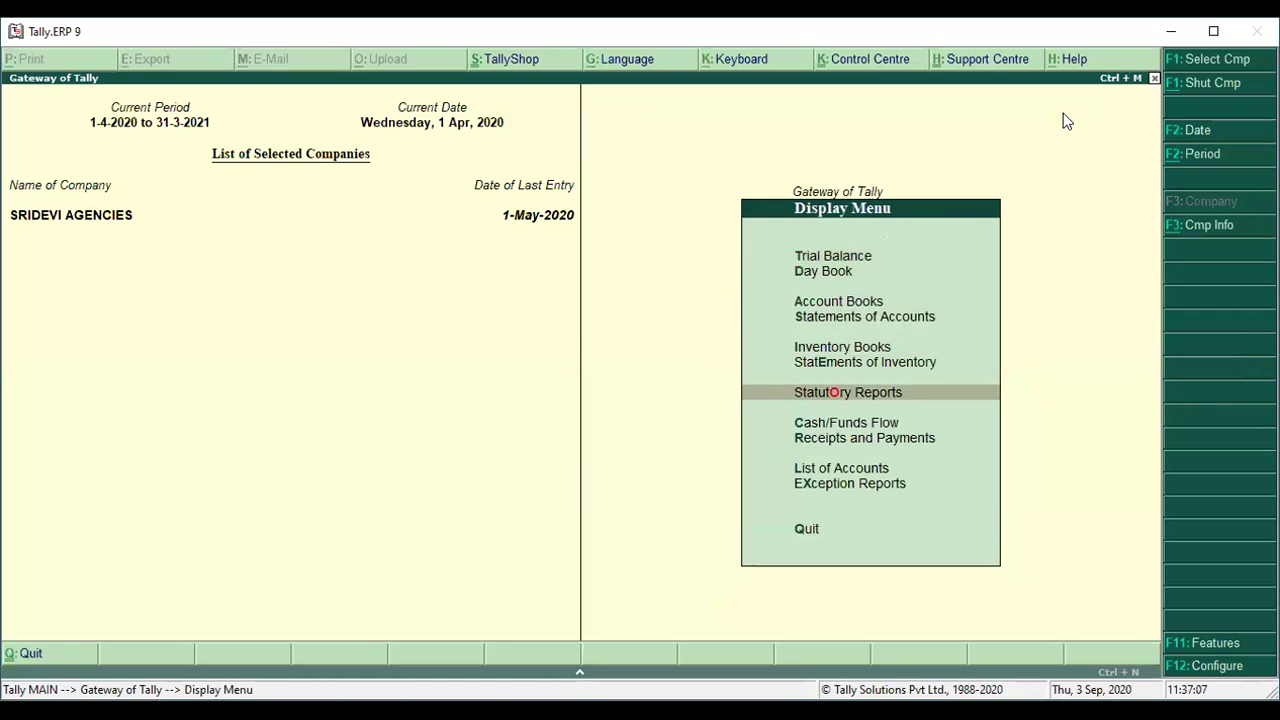
pyautogui.press('Return')
pyautogui.press('Return')
pyautogui.press('Return')
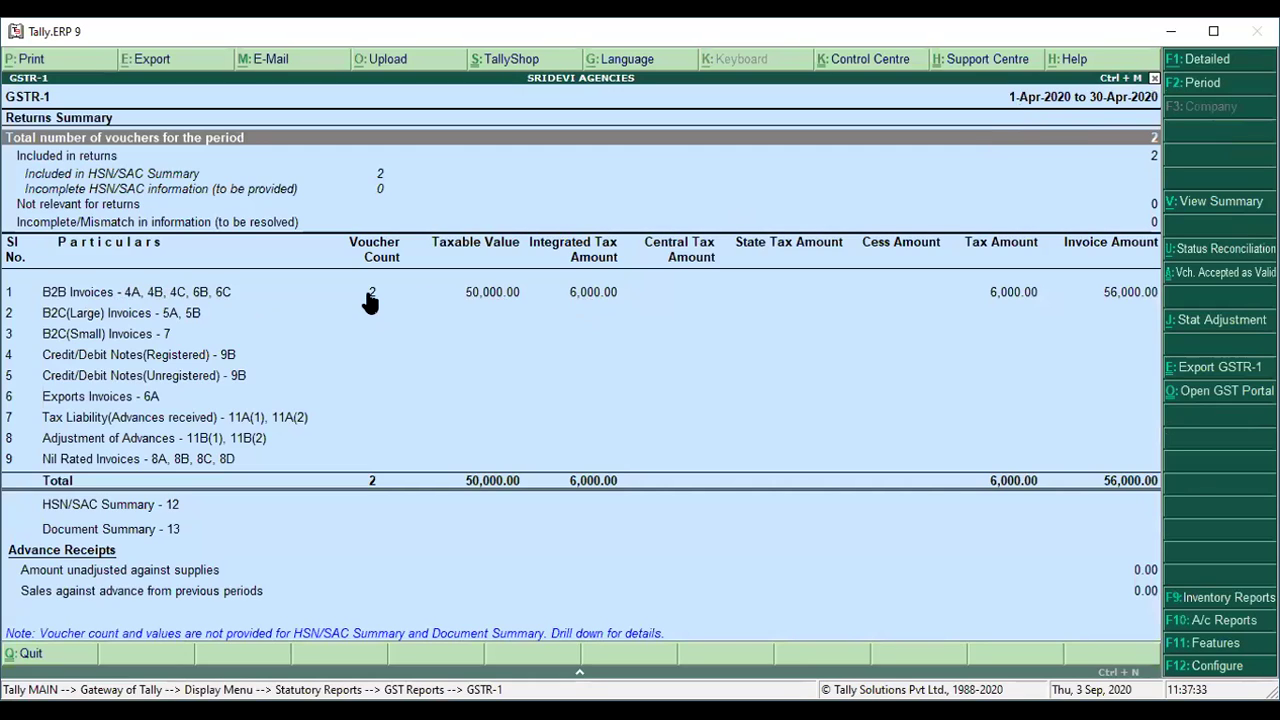
# Step: Drill into the B2B Invoices of GSTR-1 and compare the integrated tax of the two SEZ parties
pyautogui.click(180, 297)
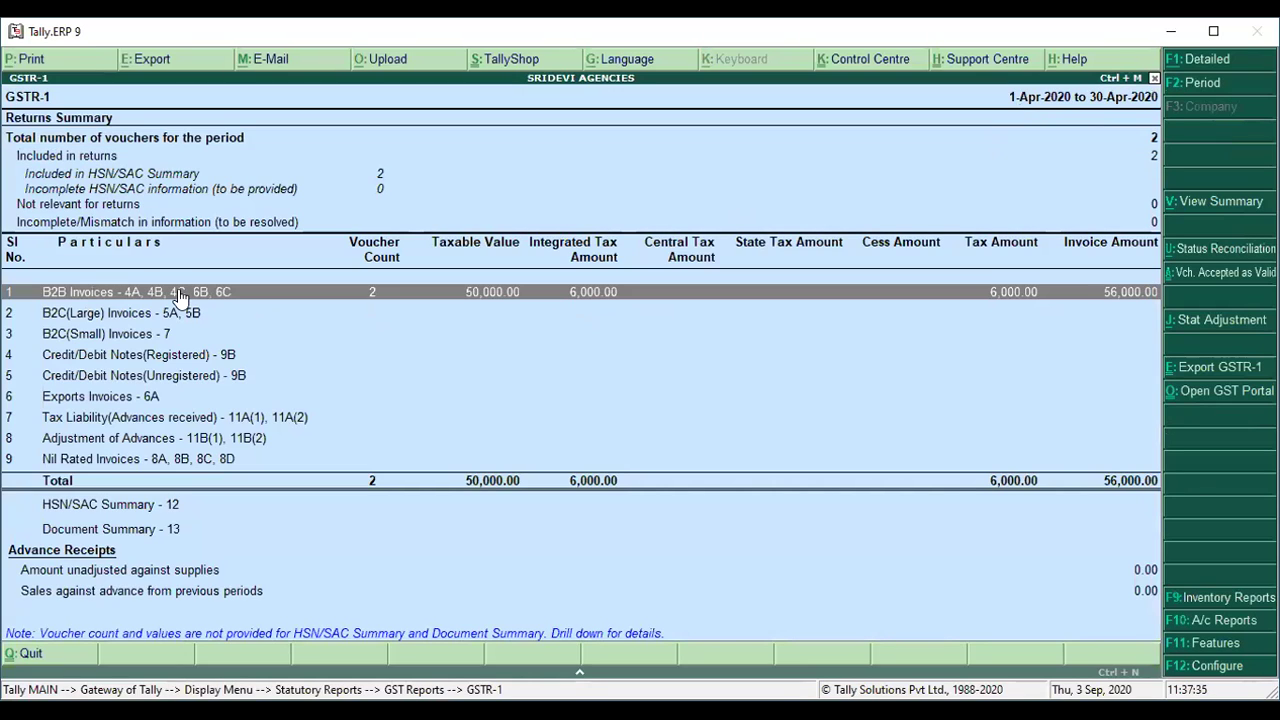
pyautogui.click(178, 292)
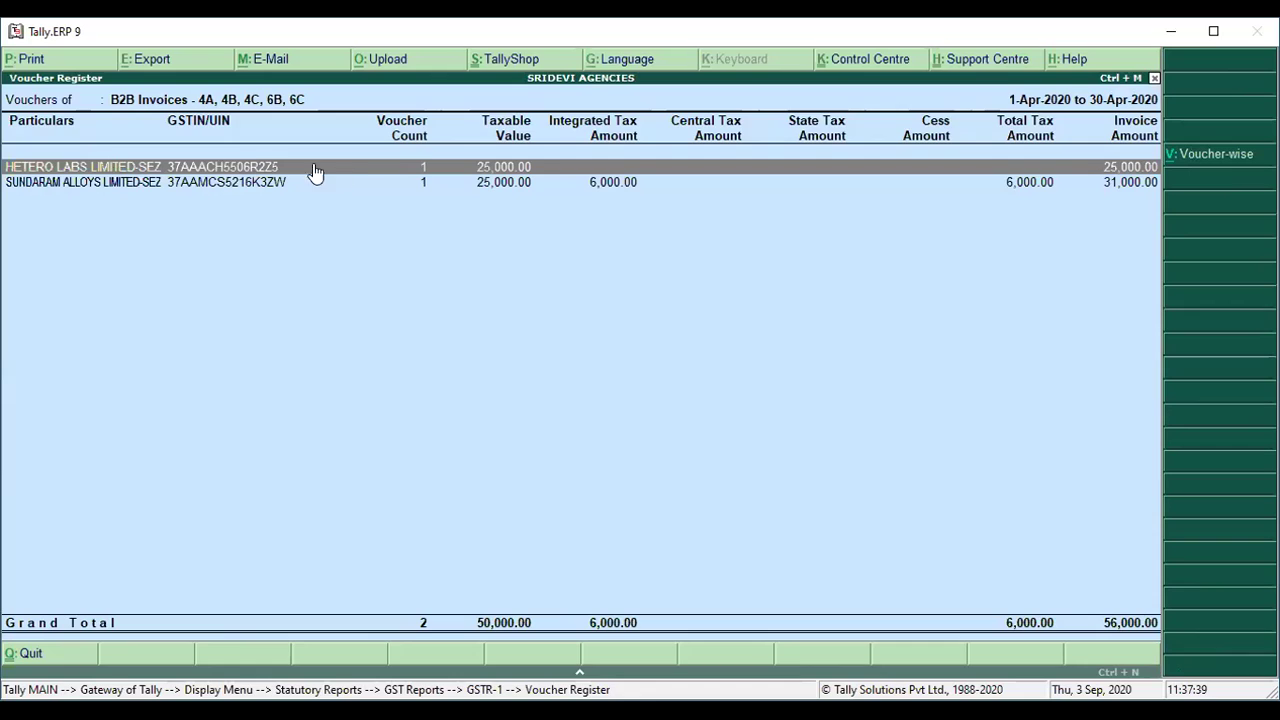
pyautogui.click(611, 185)
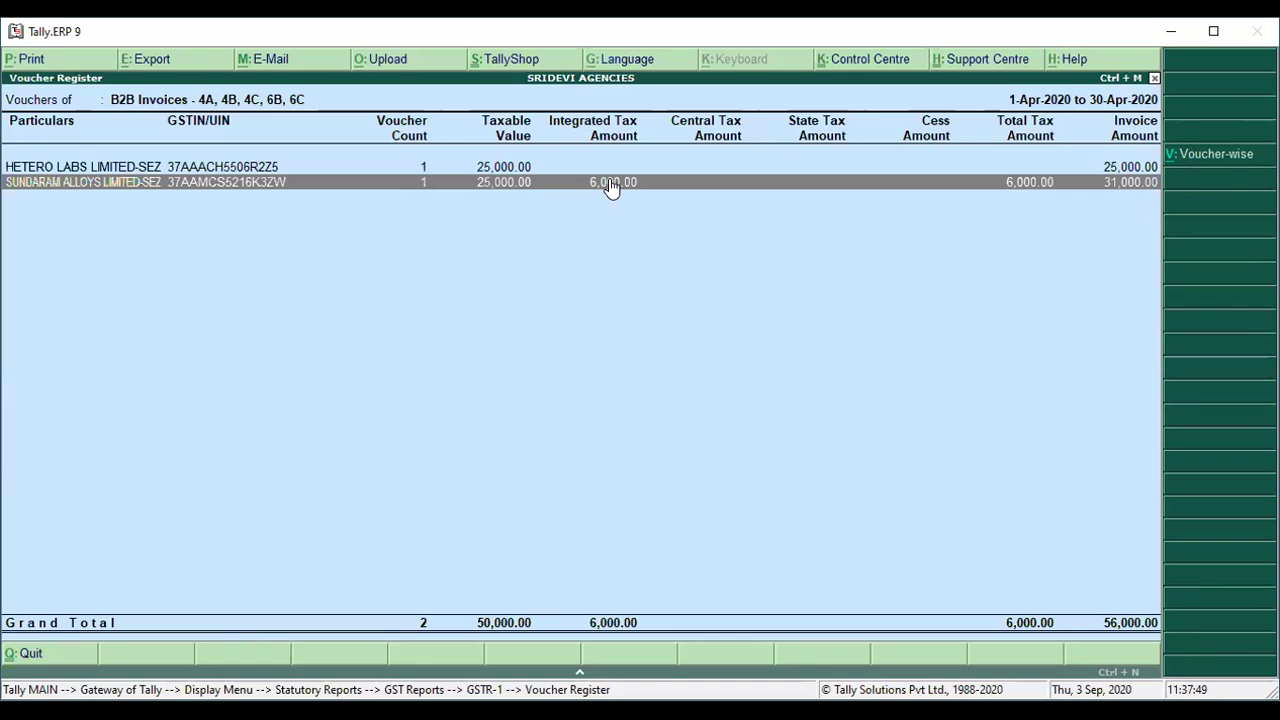
pyautogui.press('Up')
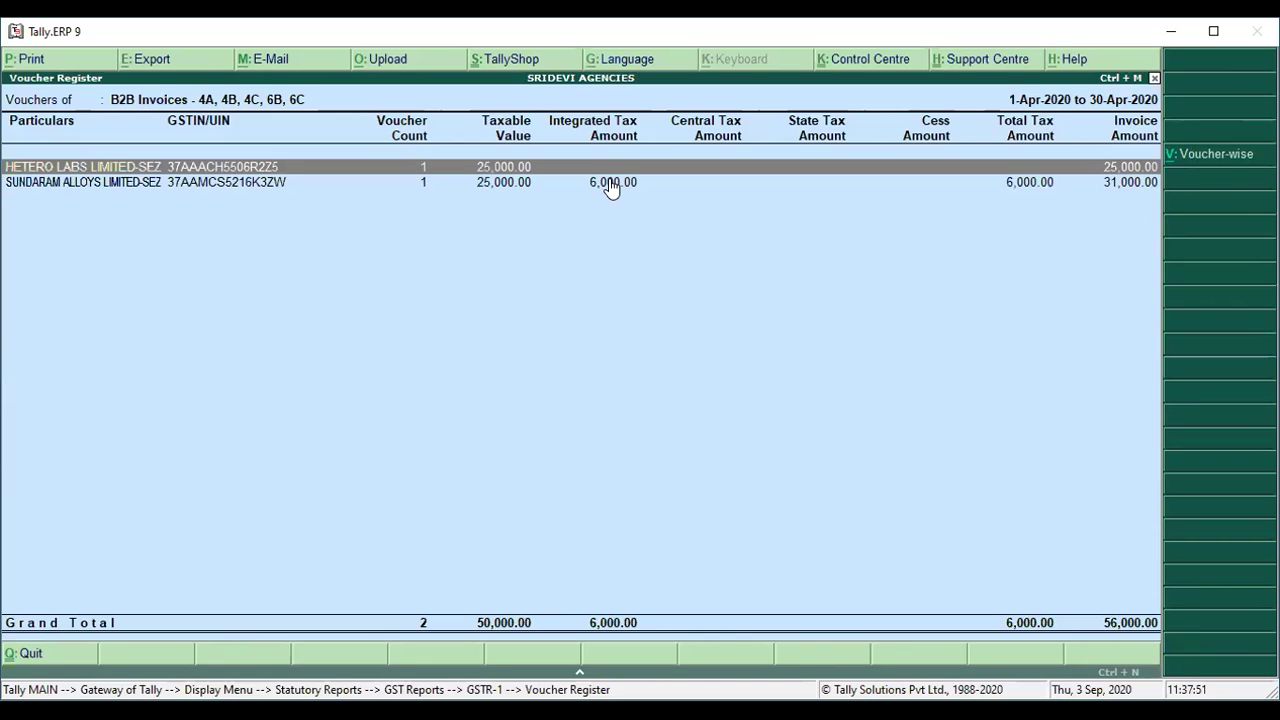